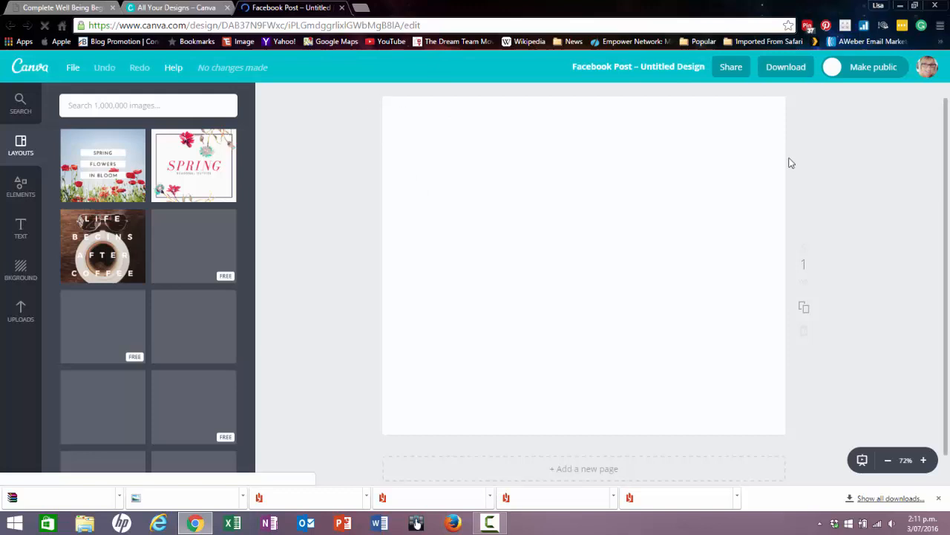
Place the uploaded laptop-and-notebook photo on the page, align it with the upper-left corner and scale it to full page width.
left_click(21, 315)
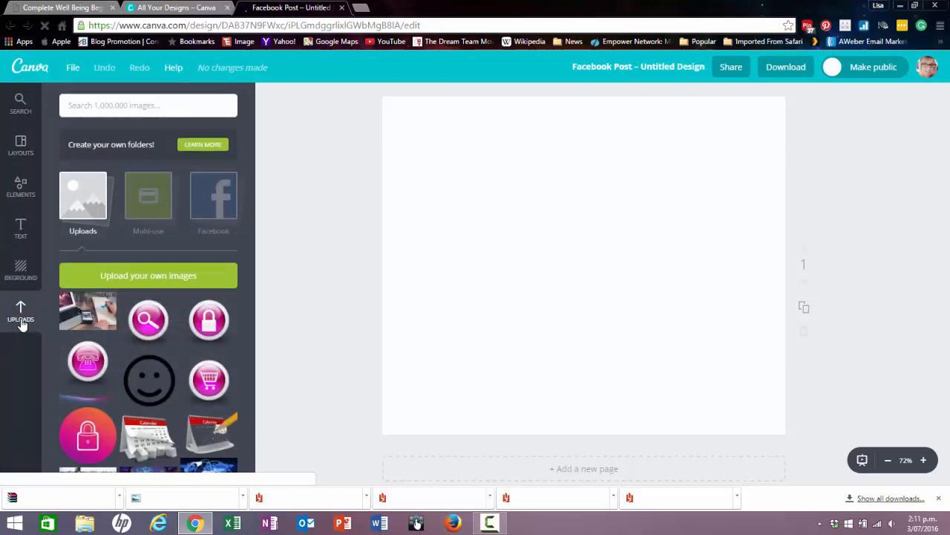
left_click(86, 310)
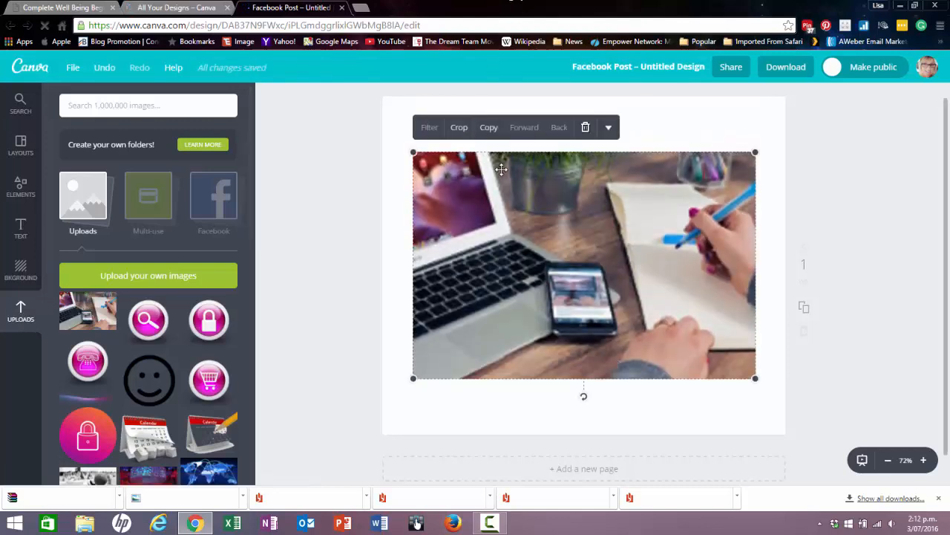
left_click_drag(500, 170, 447, 109)
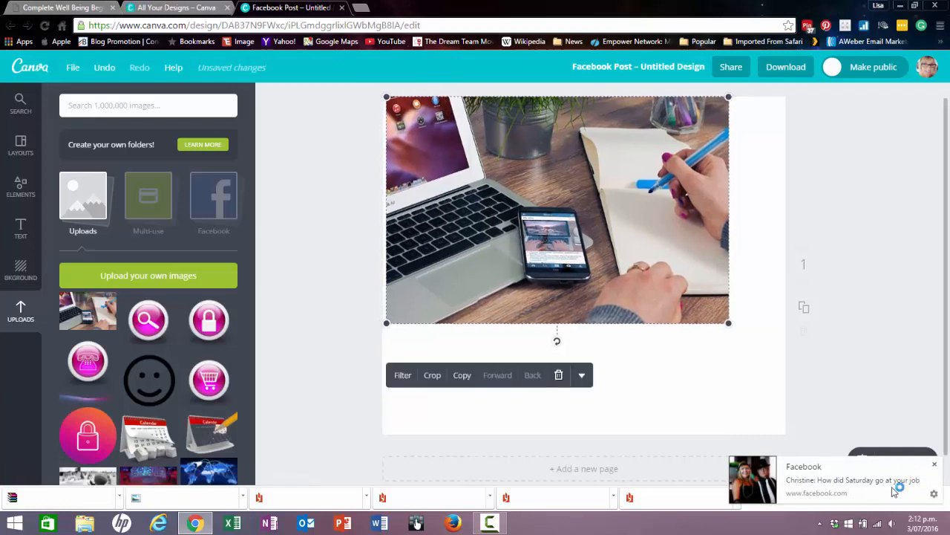
left_click(934, 466)
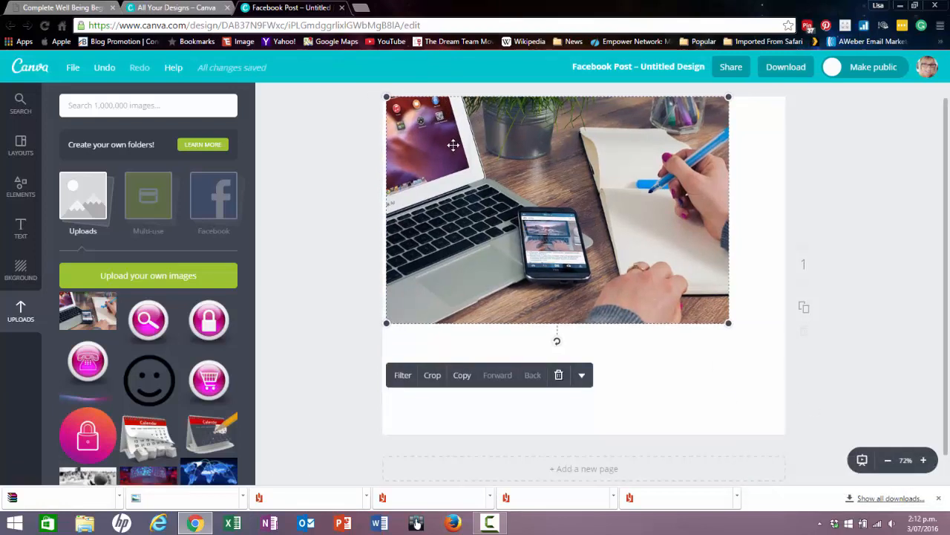
left_click_drag(452, 145, 452, 143)
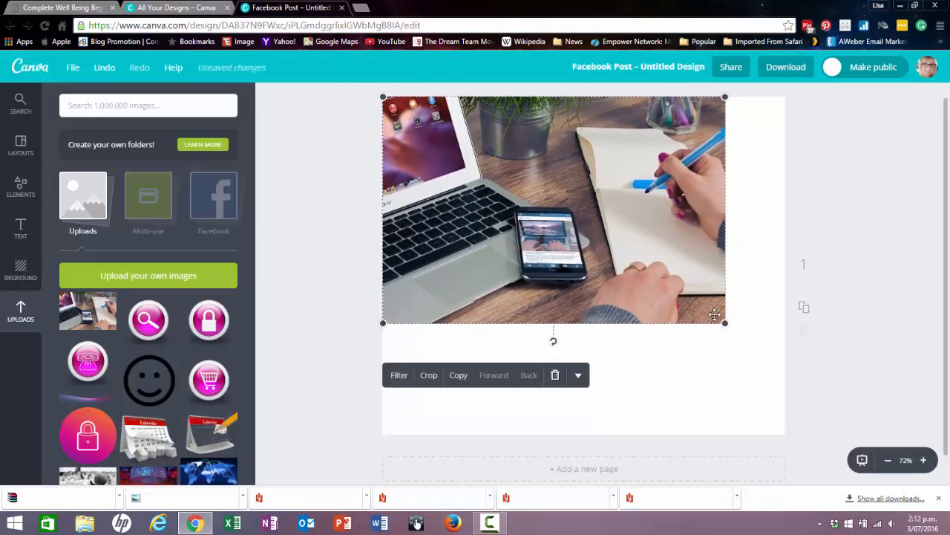
left_click_drag(725, 324, 786, 364)
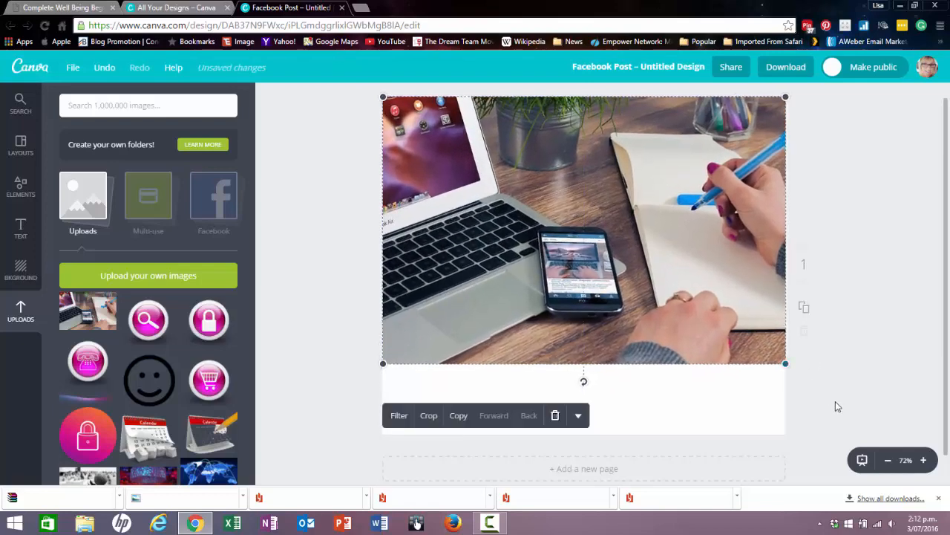
left_click(782, 420)
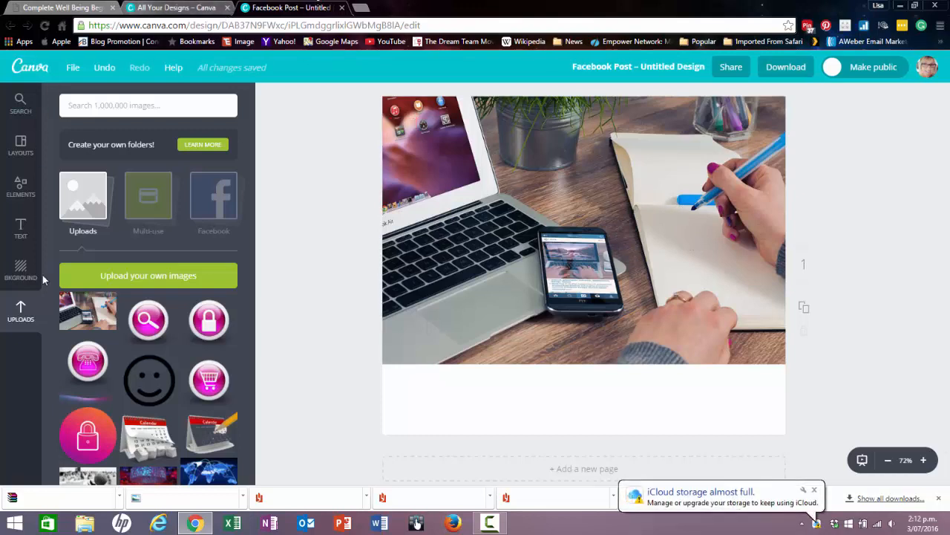
Add the circle shape with an outer ring to the design and colour it purple from the default palette.
left_click(21, 190)
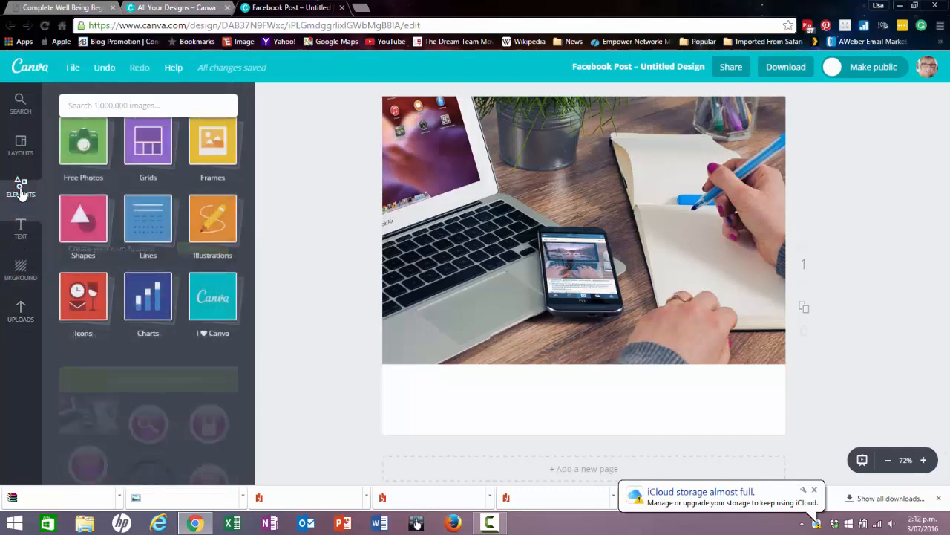
left_click(81, 240)
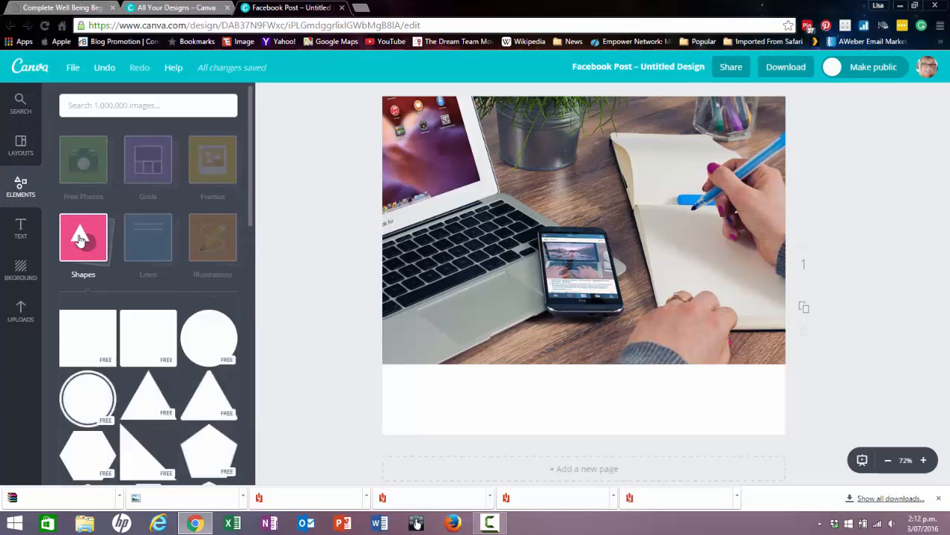
left_click(79, 400)
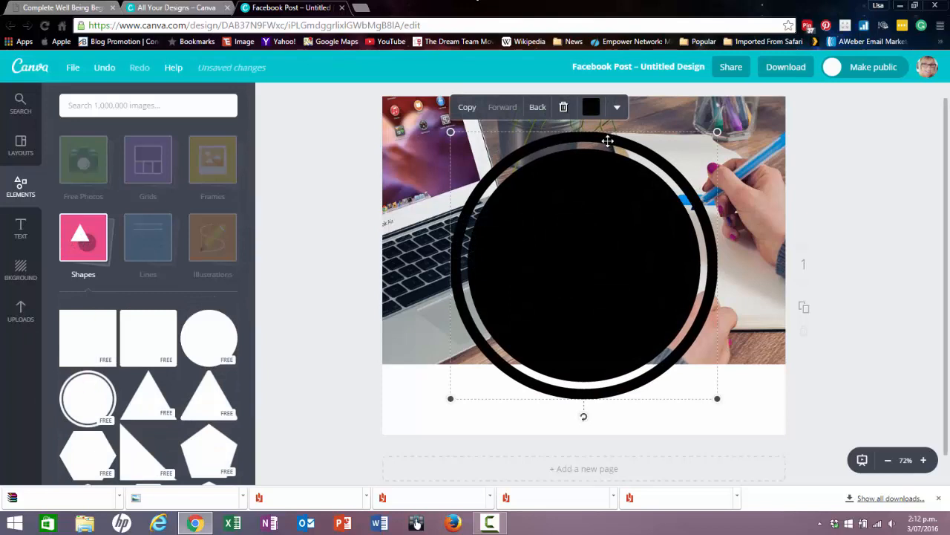
left_click(591, 107)
left_click(610, 232)
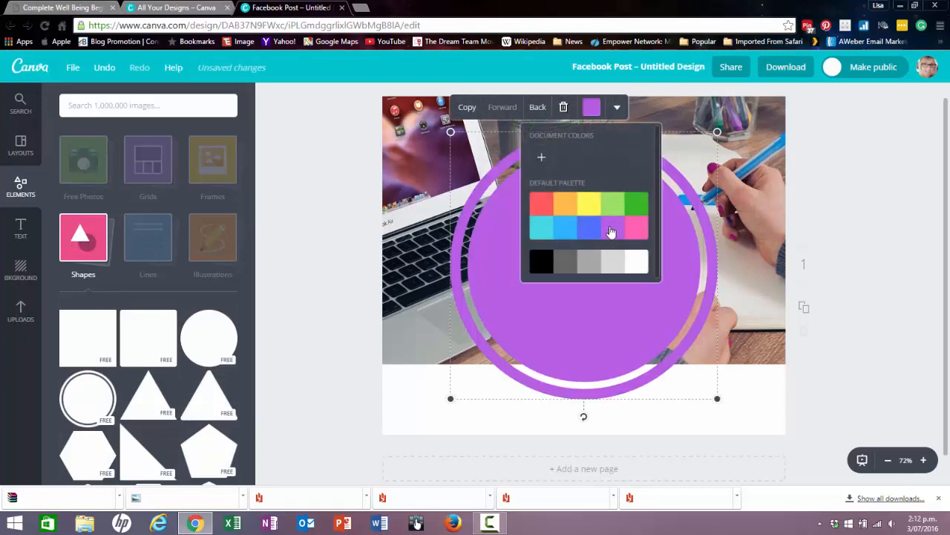
left_click(677, 125)
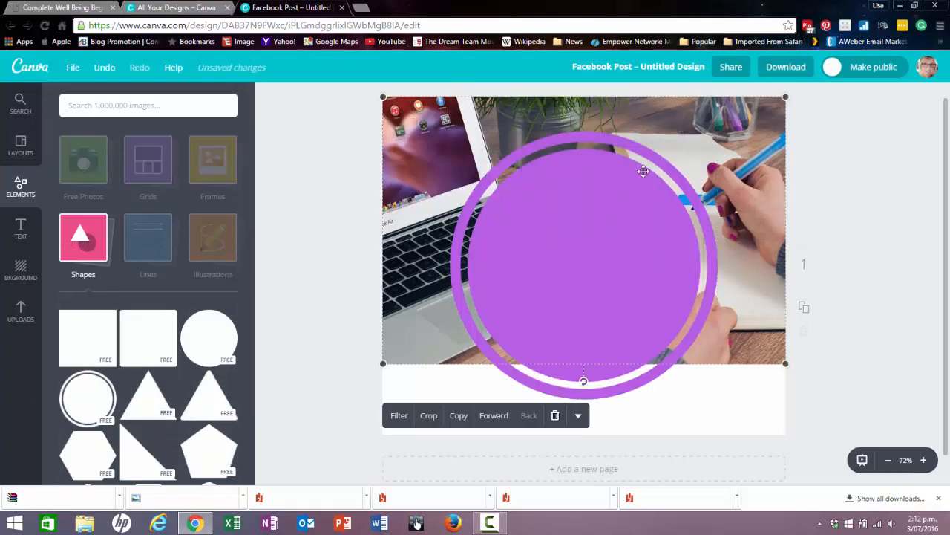
Lower the purple circle's transparency setting to a little over half so the photo shows through.
left_click(660, 266)
left_click(618, 107)
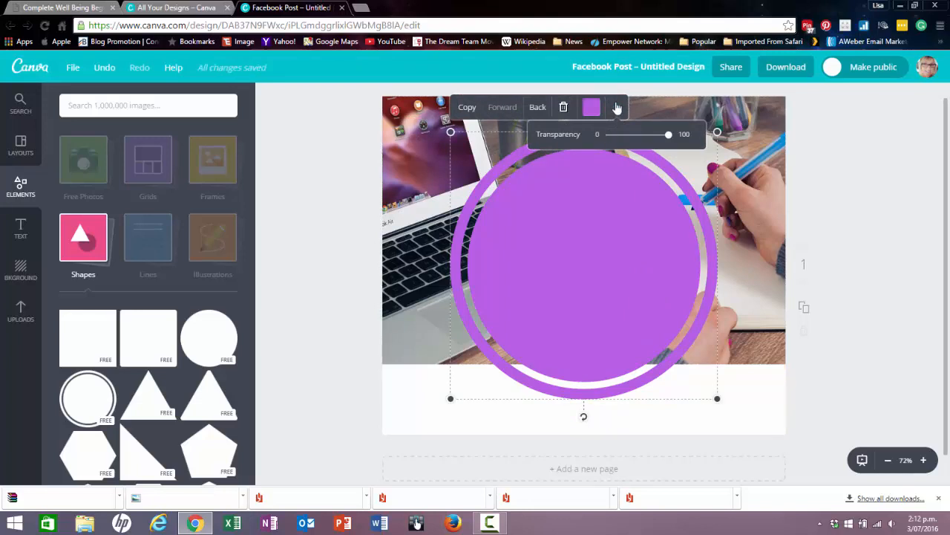
left_click_drag(669, 141, 647, 153)
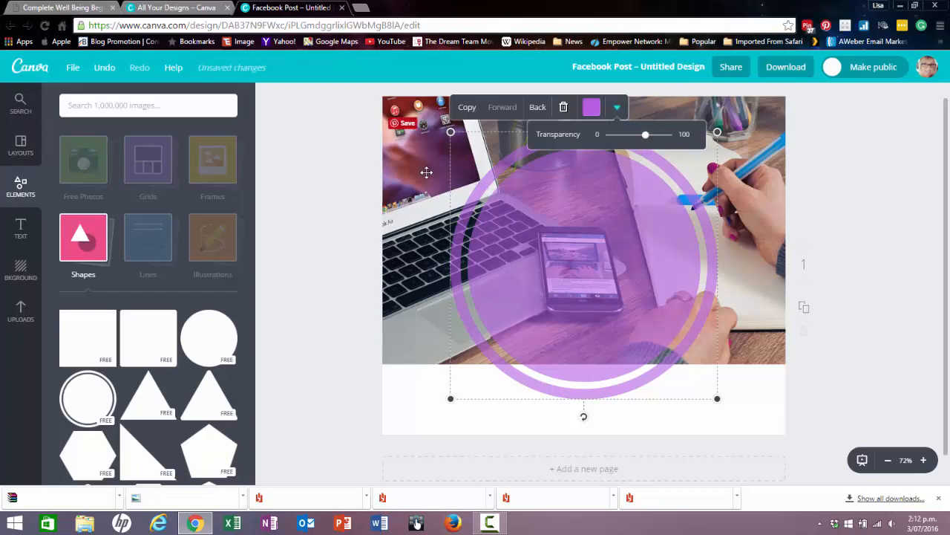
left_click(426, 173)
Shrink the purple circle to under half the photo's width and position it over the notebook in the photo's upper-right area.
left_click(680, 161)
left_click_drag(717, 132, 643, 206)
left_click_drag(613, 237, 745, 134)
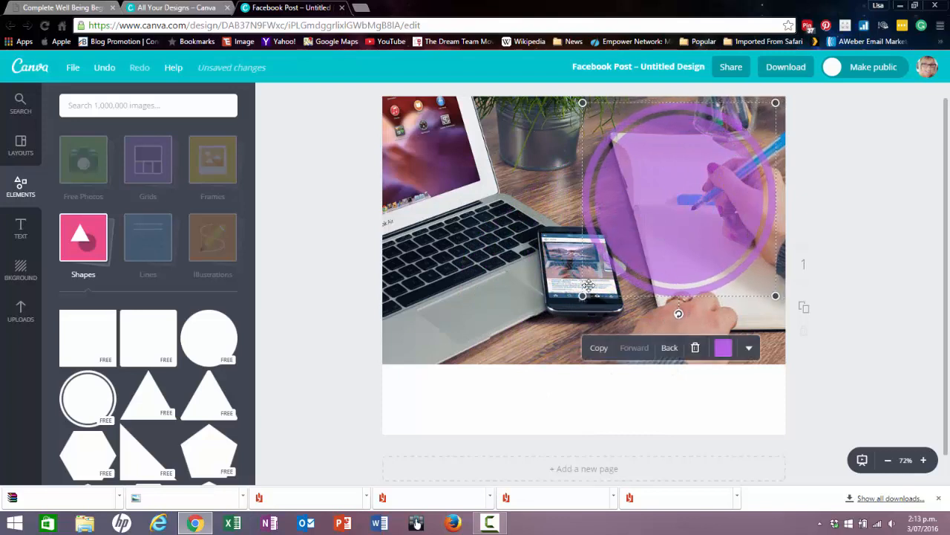
left_click_drag(583, 295, 606, 275)
left_click(539, 290)
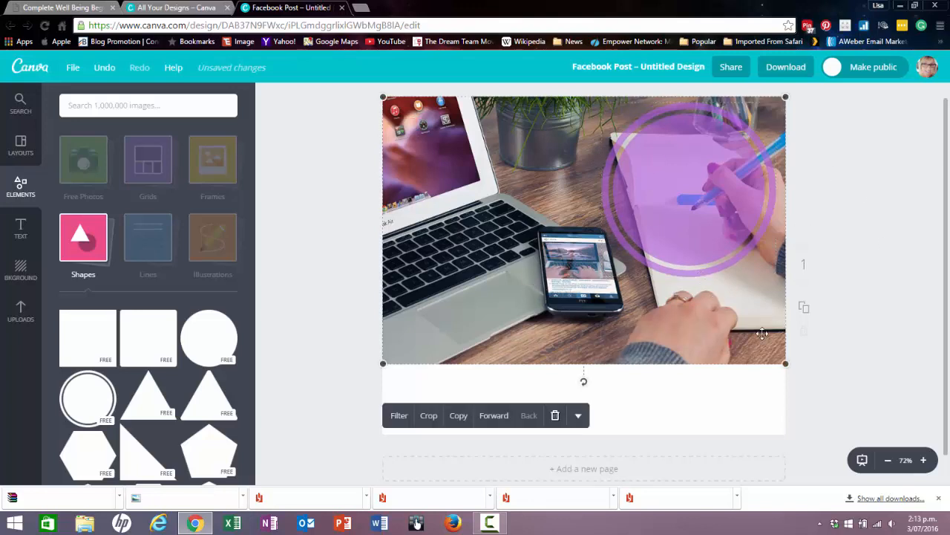
left_click(825, 216)
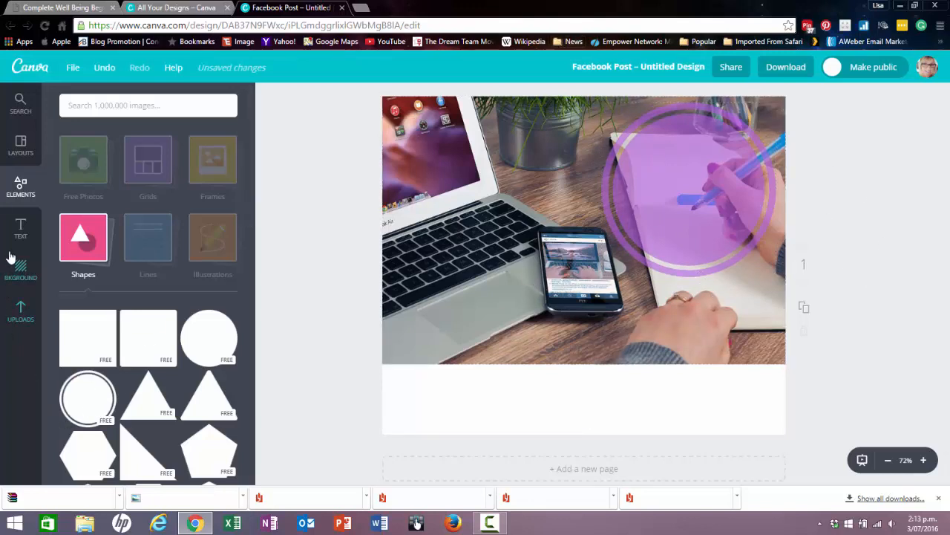
Add a subheading and replace its placeholder text with "Sugar and spice and all things nice".
left_click(20, 226)
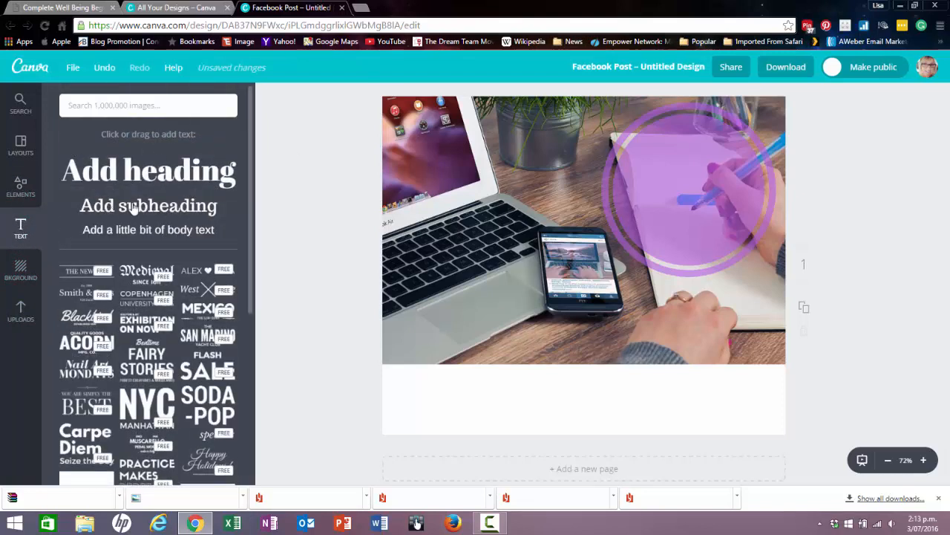
left_click(162, 207)
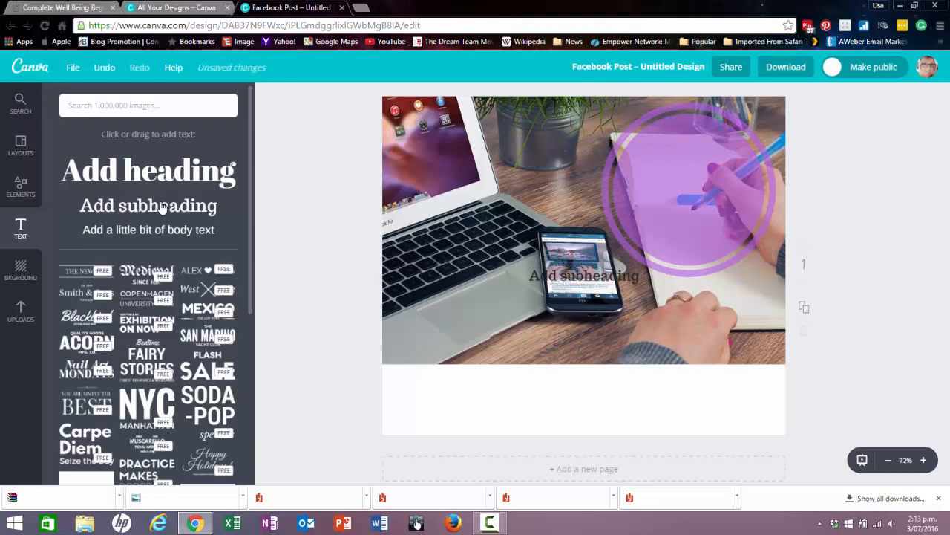
left_click(636, 276)
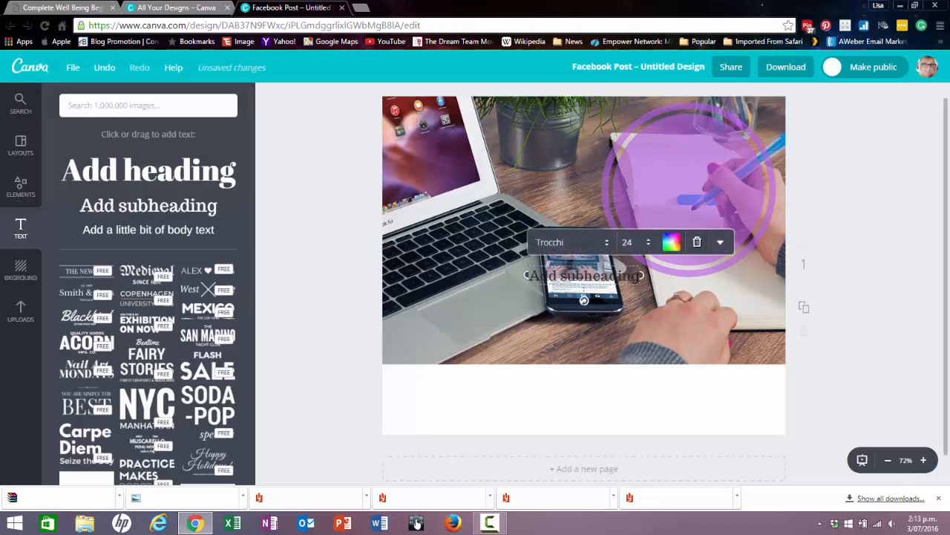
key("BackSpace")
key("BackSpace")
key("BackSpace")
key("BackSpace")
key("BackSpace")
key("BackSpace")
key("BackSpace")
key("BackSpace")
key("BackSpace")
key("BackSpace")
key("BackSpace")
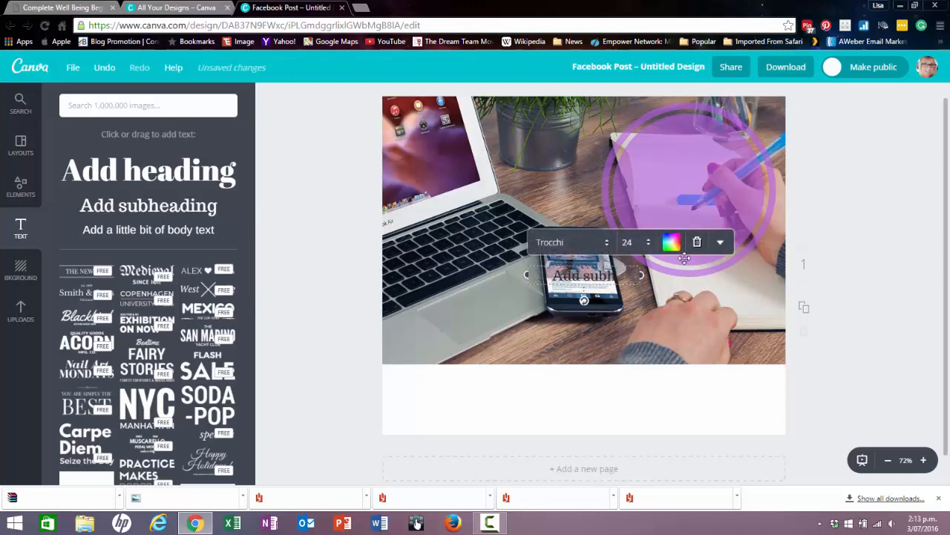
key("BackSpace")
key("BackSpace")
key("BackSpace")
type("Su")
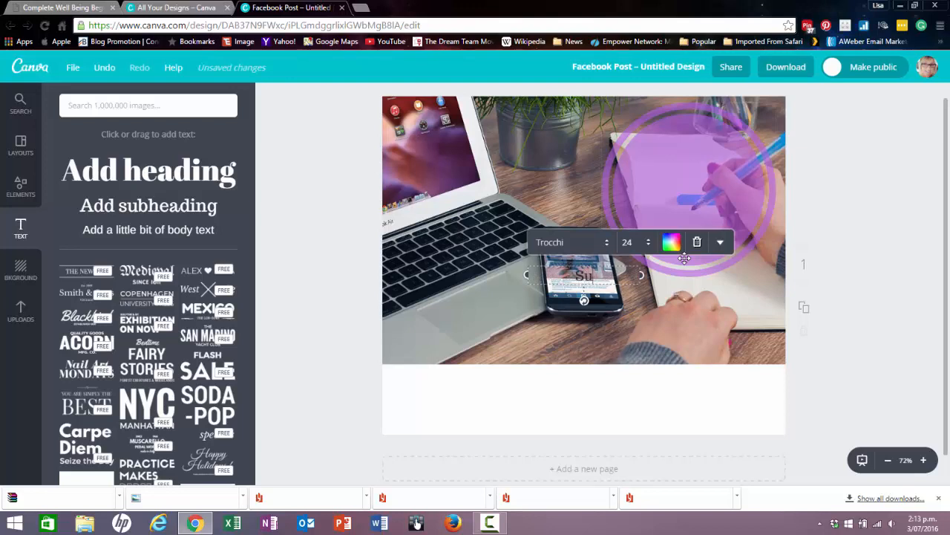
type("gar and spice")
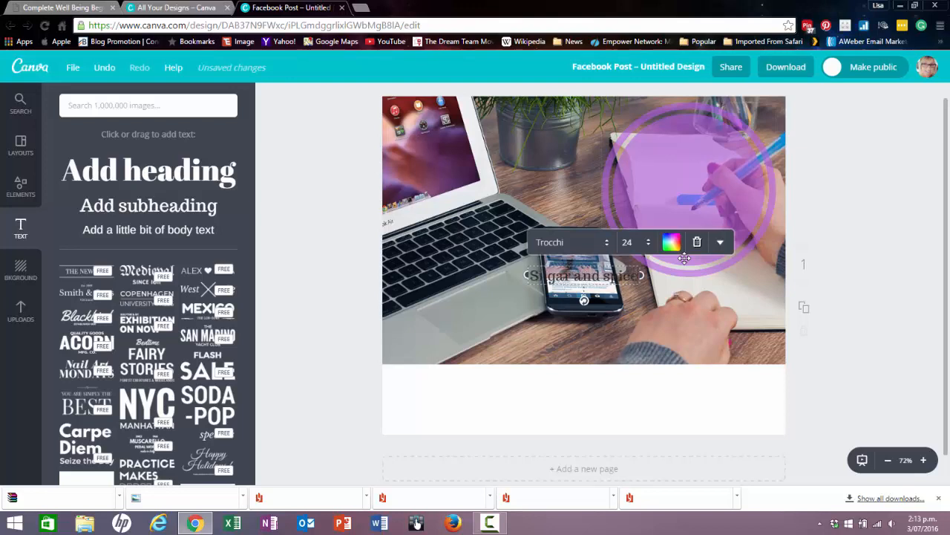
type(" and all nhings n")
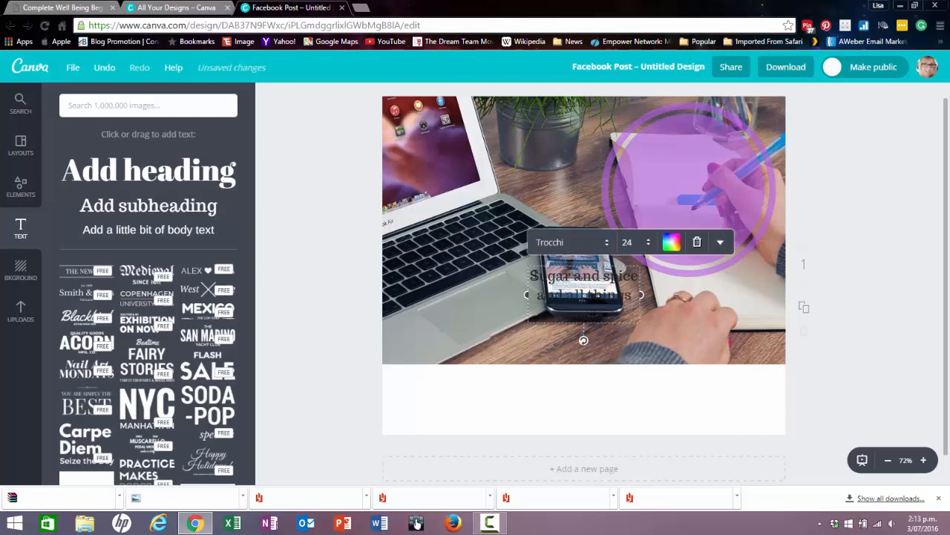
Format the whole subheading in the Sunday font, coloured black, at size 28.
key("ctrl+a")
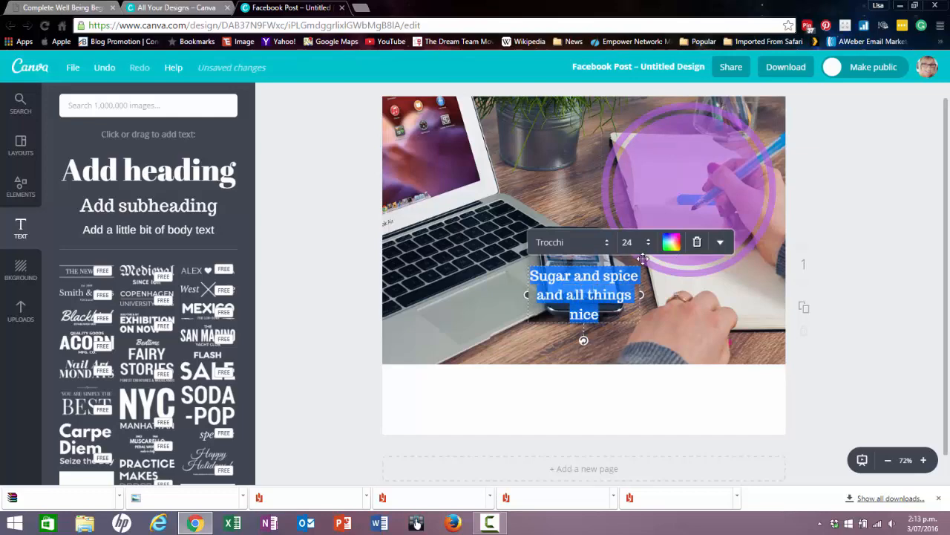
left_click(575, 242)
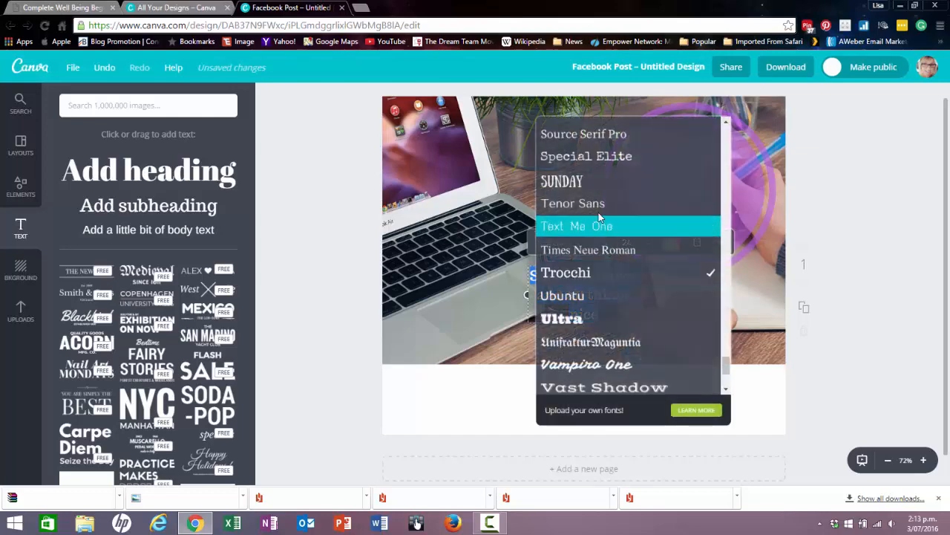
left_click(594, 178)
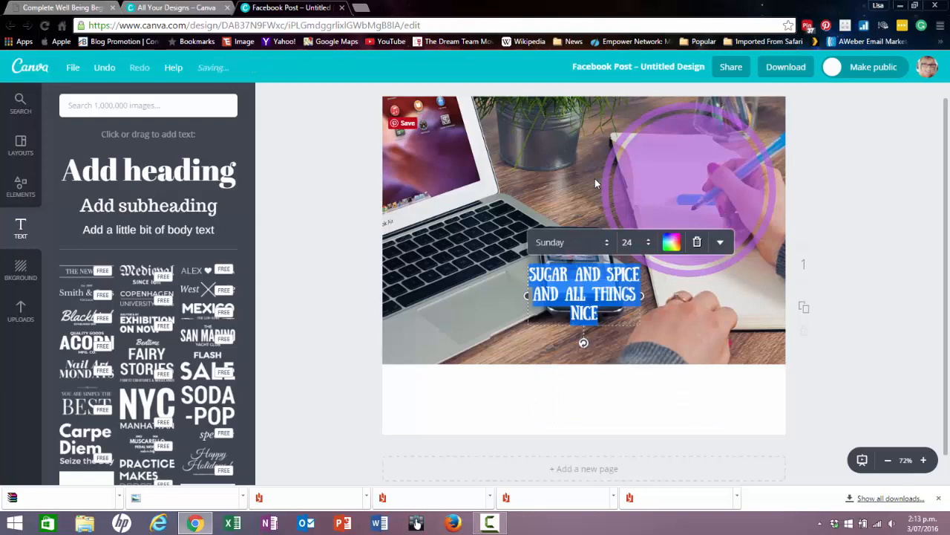
left_click(671, 245)
left_click(623, 398)
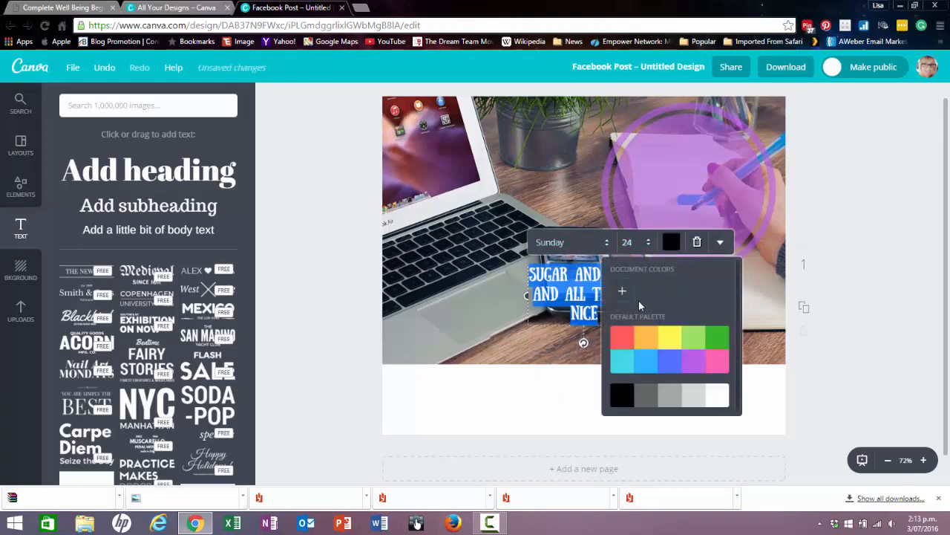
left_click(643, 244)
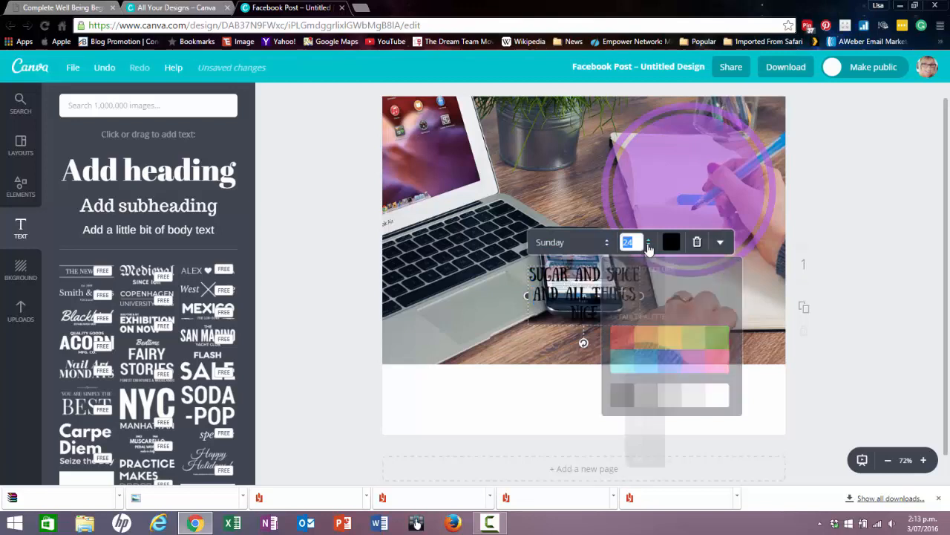
left_click(640, 387)
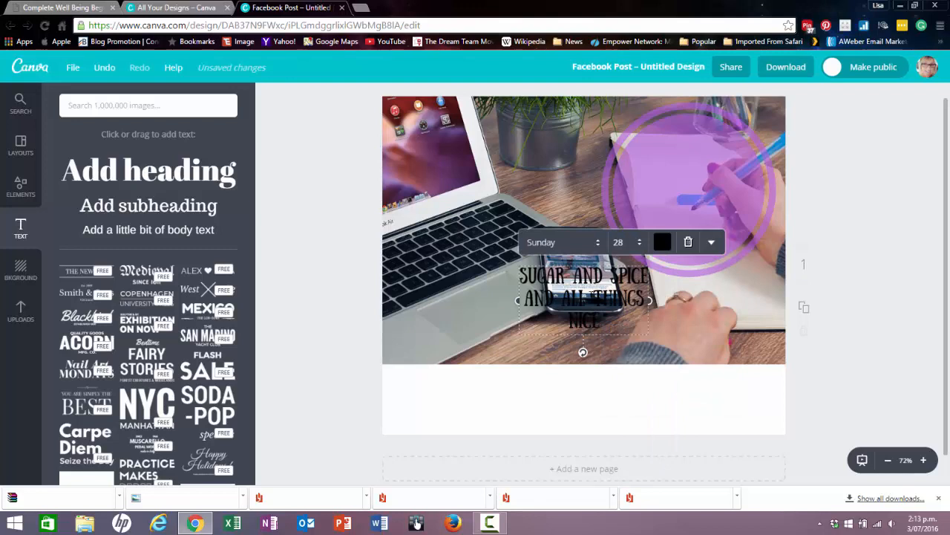
Break the subheading into the lines "Sugar and", "spice", "and all", "things", "nice" and centre it inside the purple circle.
key("Return")
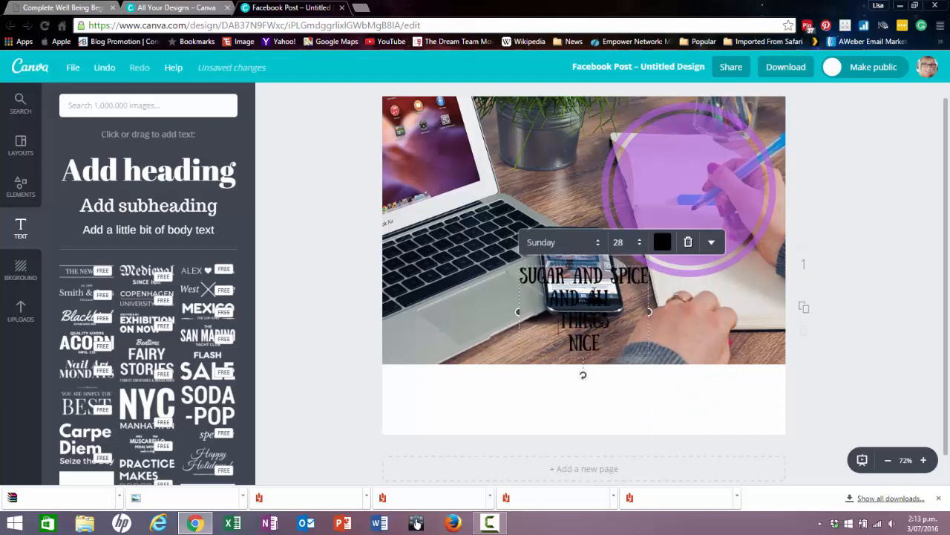
key("Return")
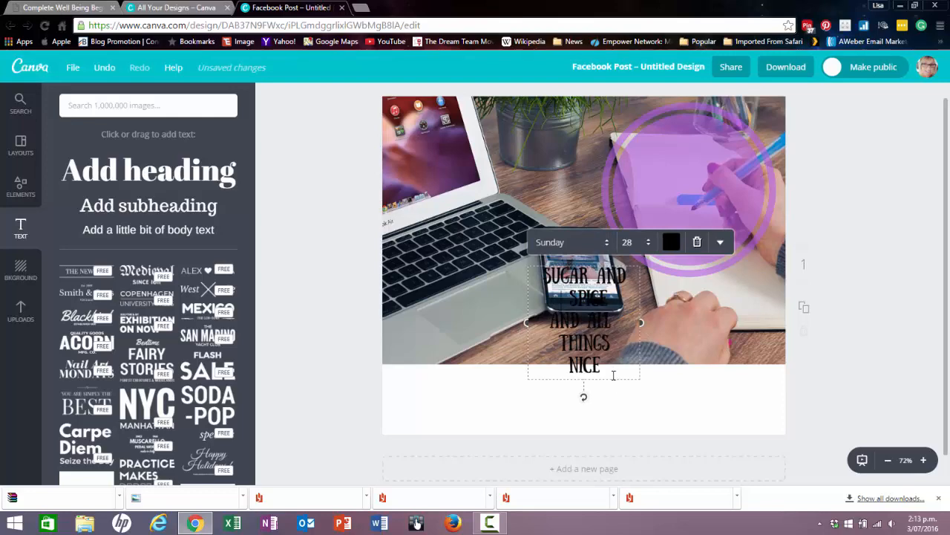
left_click_drag(613, 382, 716, 252)
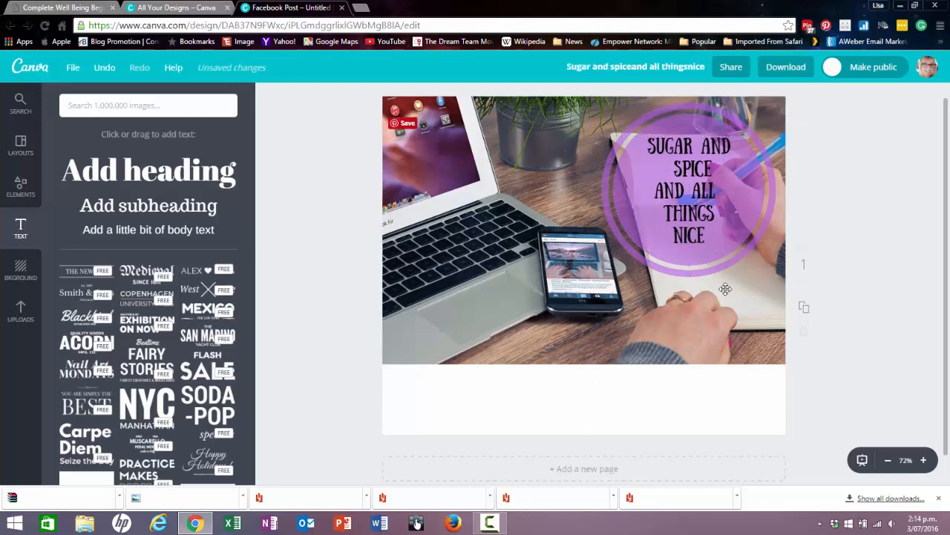
left_click(726, 289)
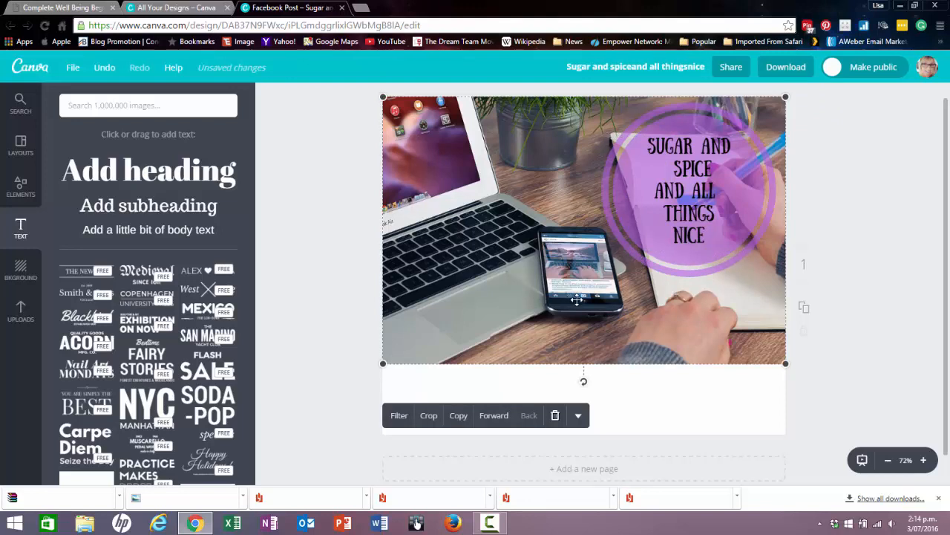
left_click(610, 247)
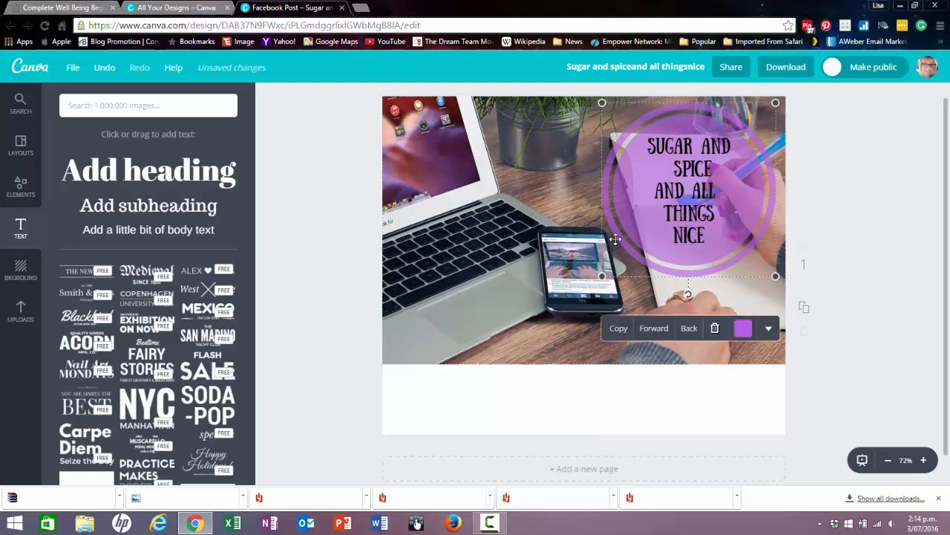
Delete the purple circle and the "Sugar and spice" text from the photo.
left_click(716, 328)
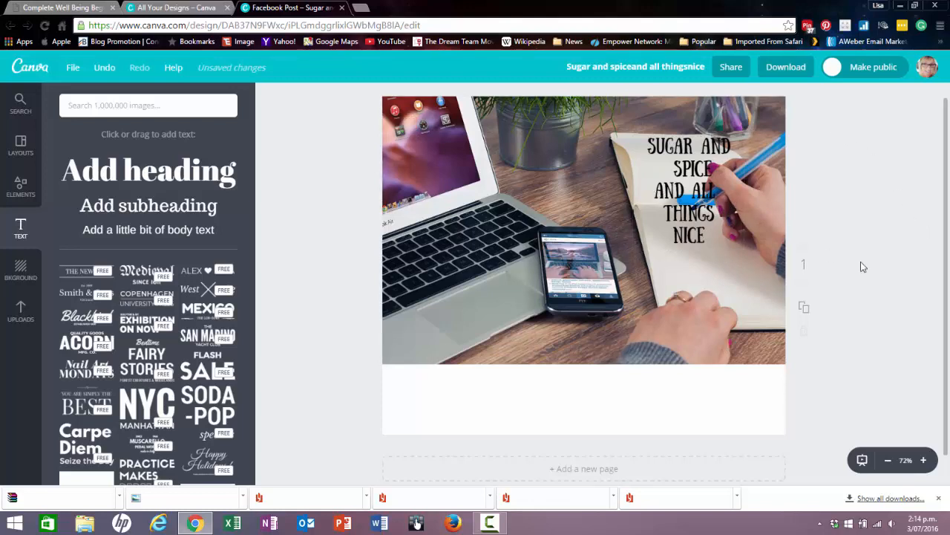
left_click(690, 260)
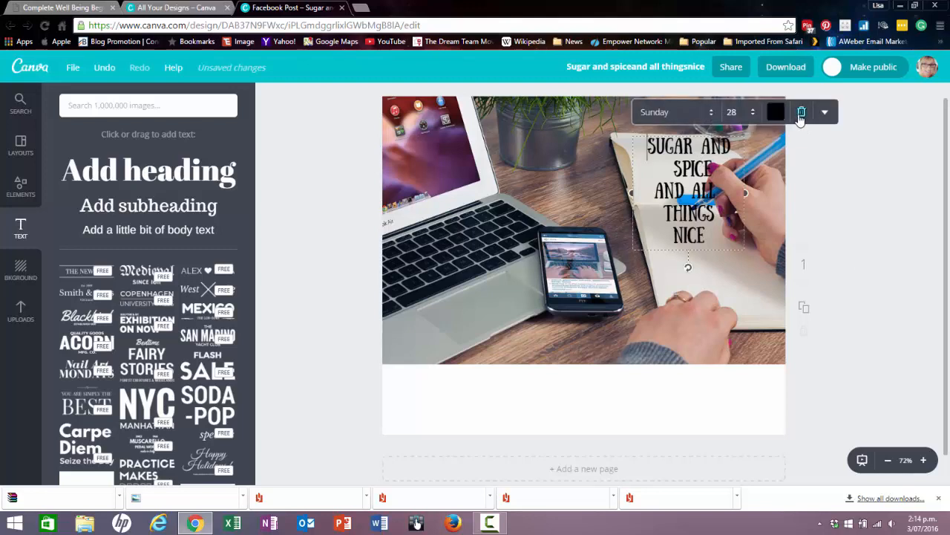
left_click(799, 116)
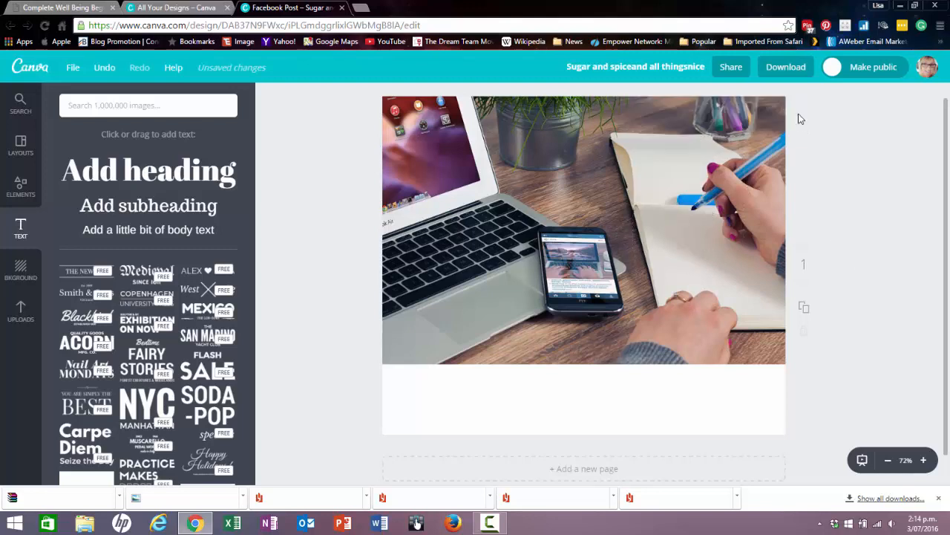
Add the free "The San Marino Yacht Club" text layout to the design.
left_click(207, 337)
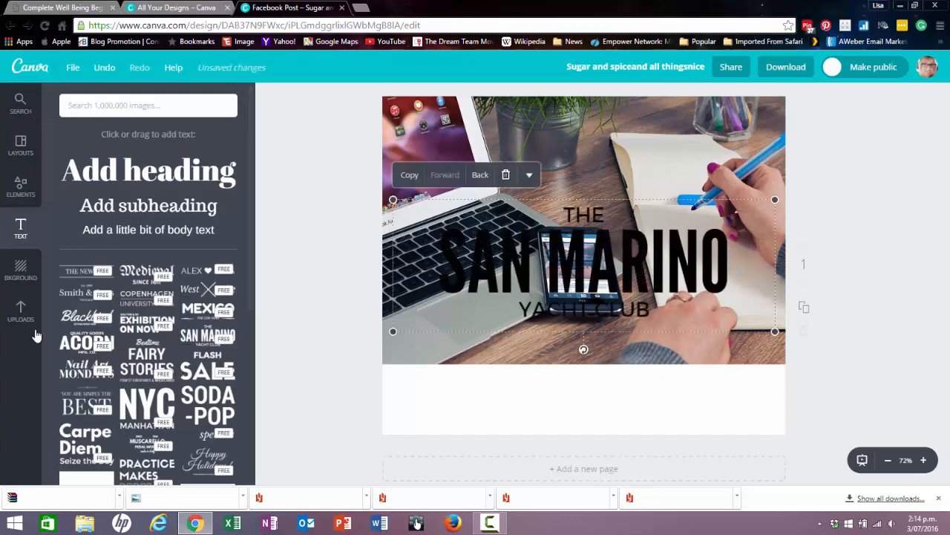
scroll(184, 410, "down", 3)
scroll(184, 411, "up", 3)
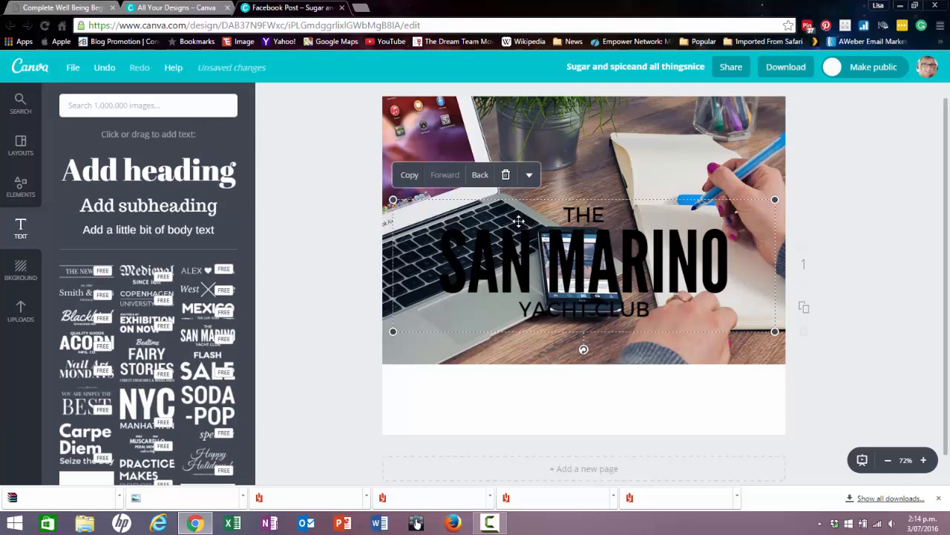
Colour all three lines of the text layout, "THE", "SAN MARINO" and "YACHT CLUB", white.
double_click(587, 217)
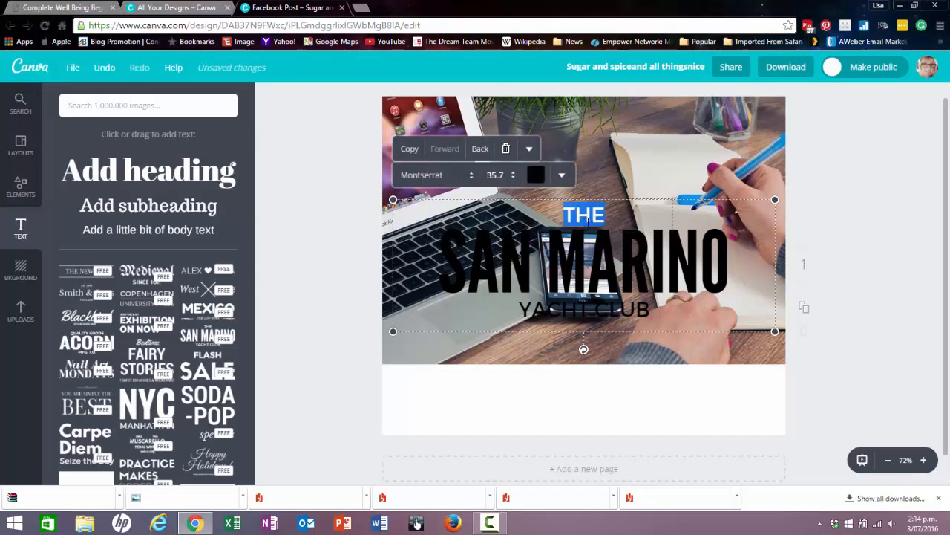
left_click(535, 174)
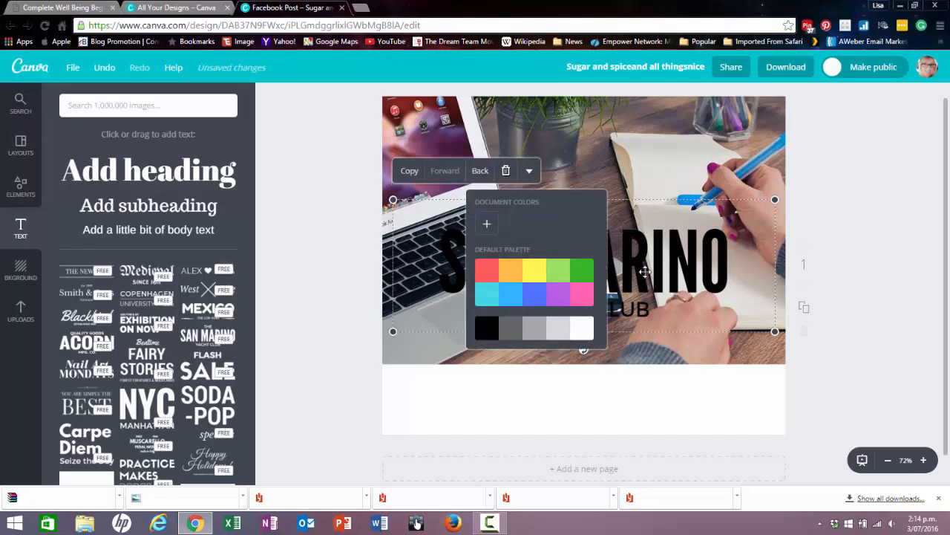
double_click(643, 268)
left_click(542, 180)
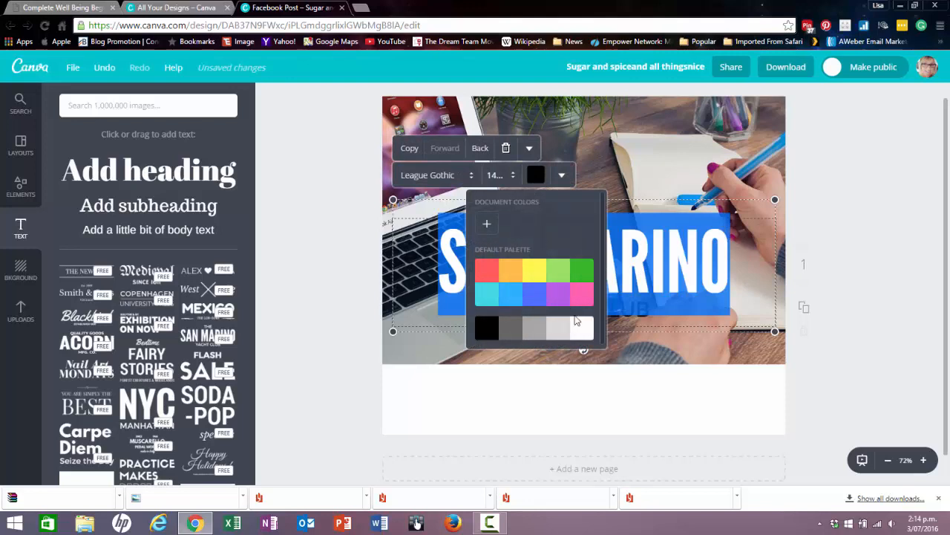
left_click(582, 327)
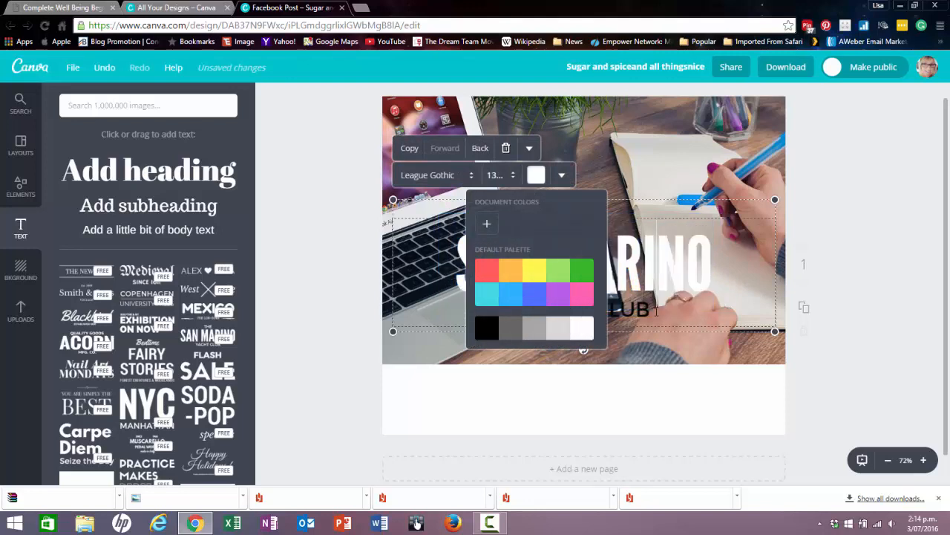
left_click(653, 331)
left_click(627, 307)
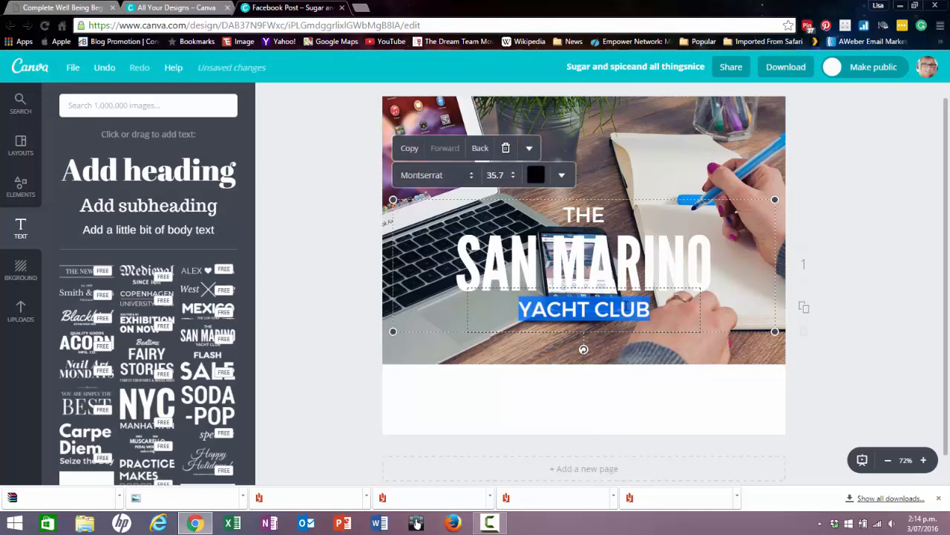
left_click(537, 175)
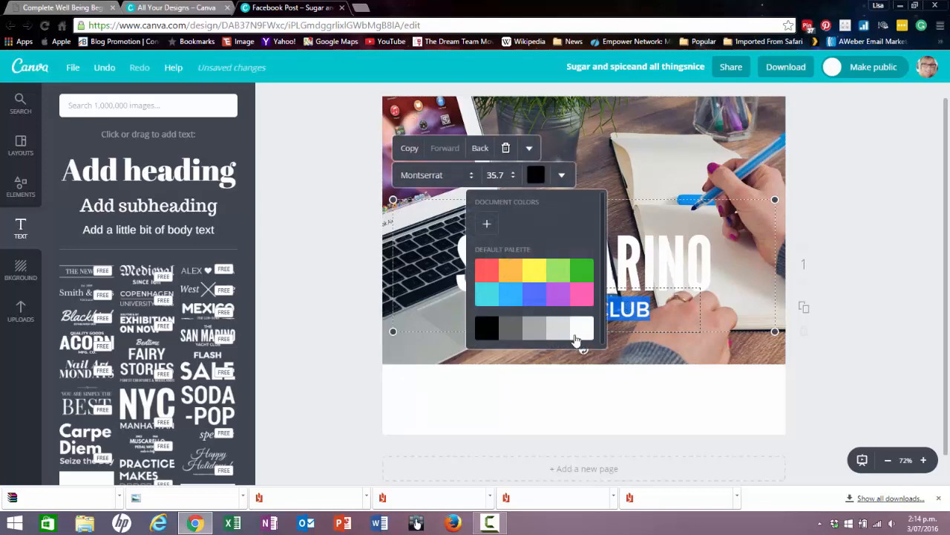
left_click(577, 335)
Shrink the white text group to about three quarters of its size and place it in the photo's upper-right area.
left_click(740, 300)
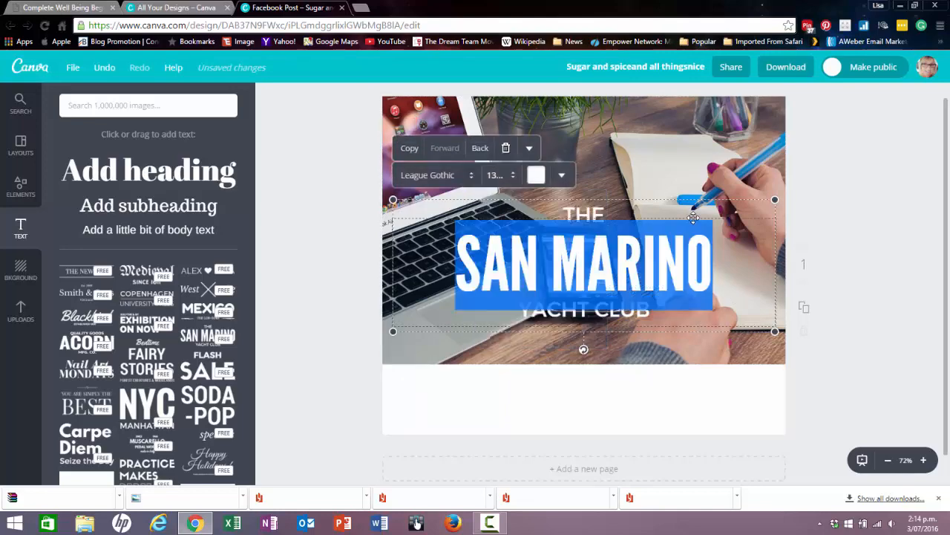
left_click_drag(774, 200, 795, 149)
left_click(731, 296)
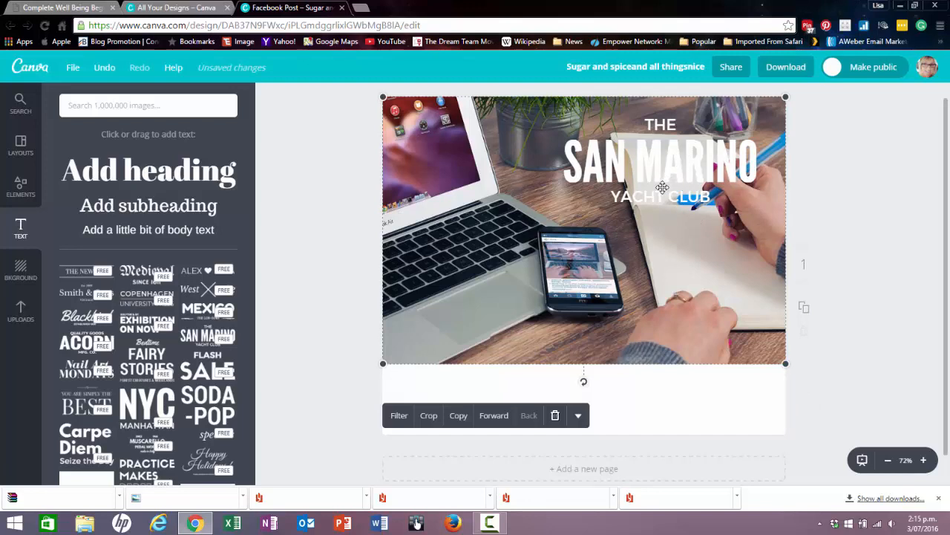
Duplicate the white text group and place the copy directly below the original, aligned with it.
double_click(693, 155)
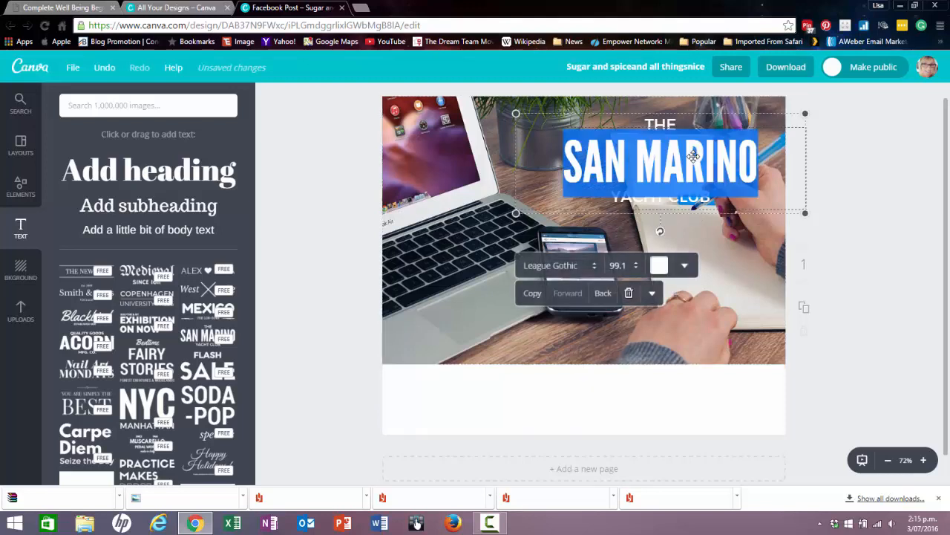
left_click(730, 116)
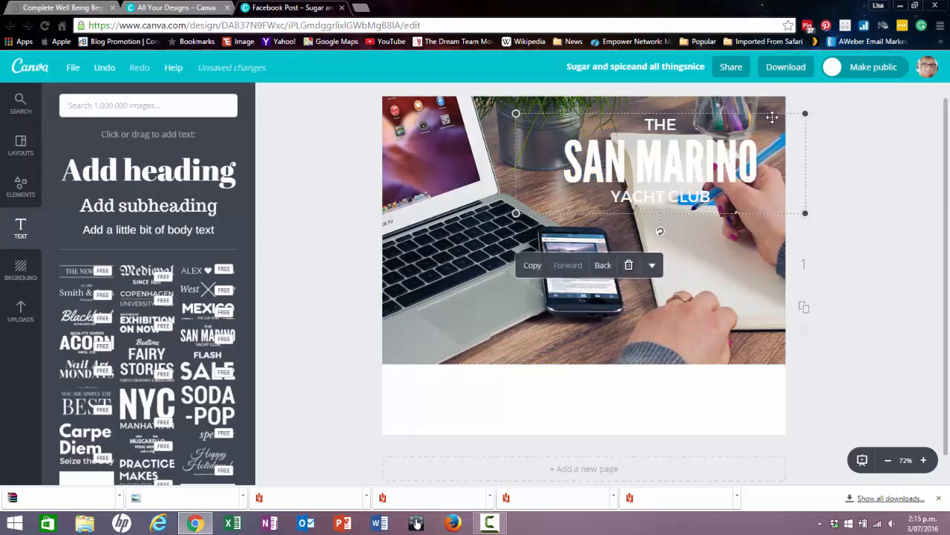
left_click(532, 270)
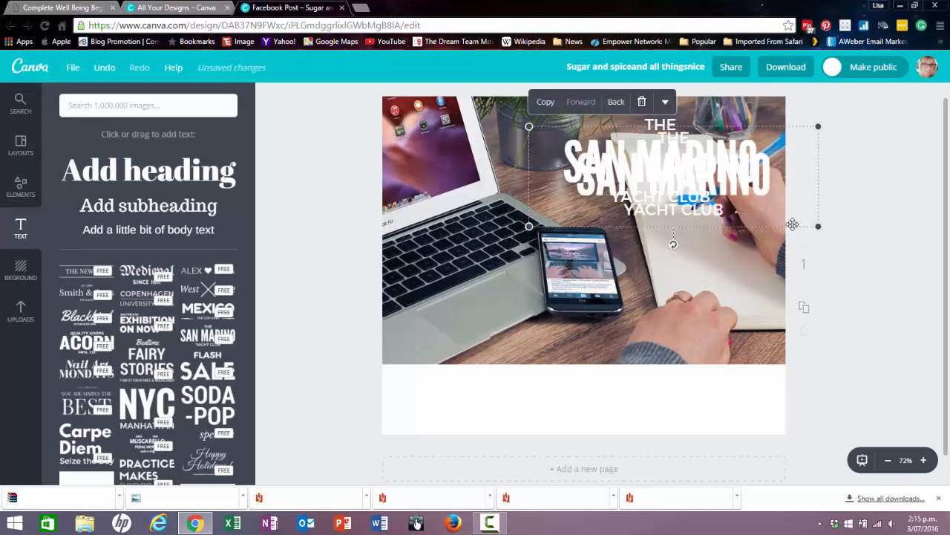
left_click_drag(793, 223, 780, 309)
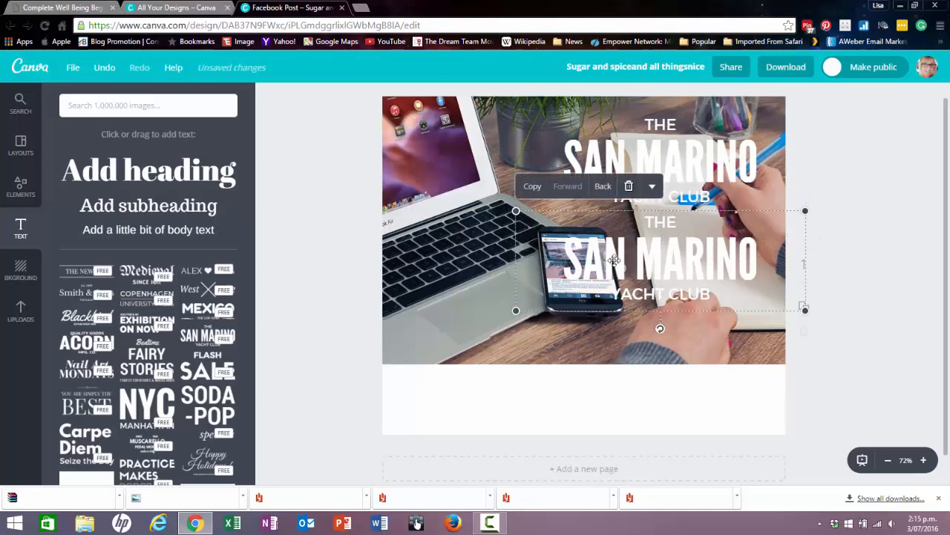
Colour all three lines of the lower text copy black.
double_click(646, 220)
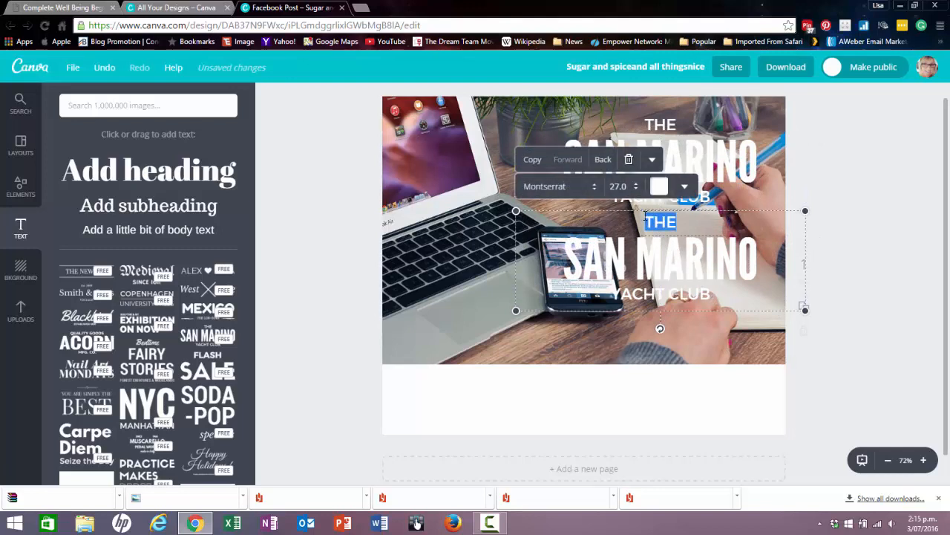
left_click(659, 187)
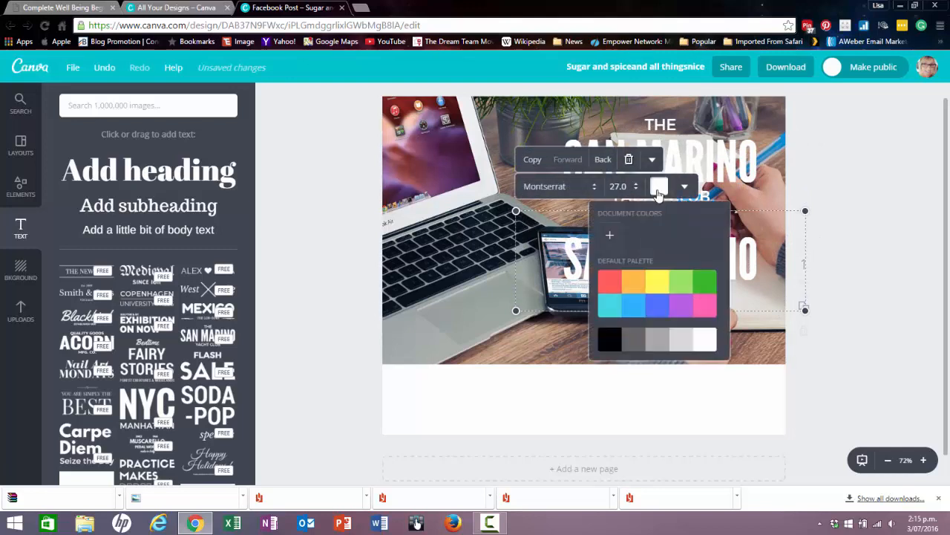
left_click(611, 337)
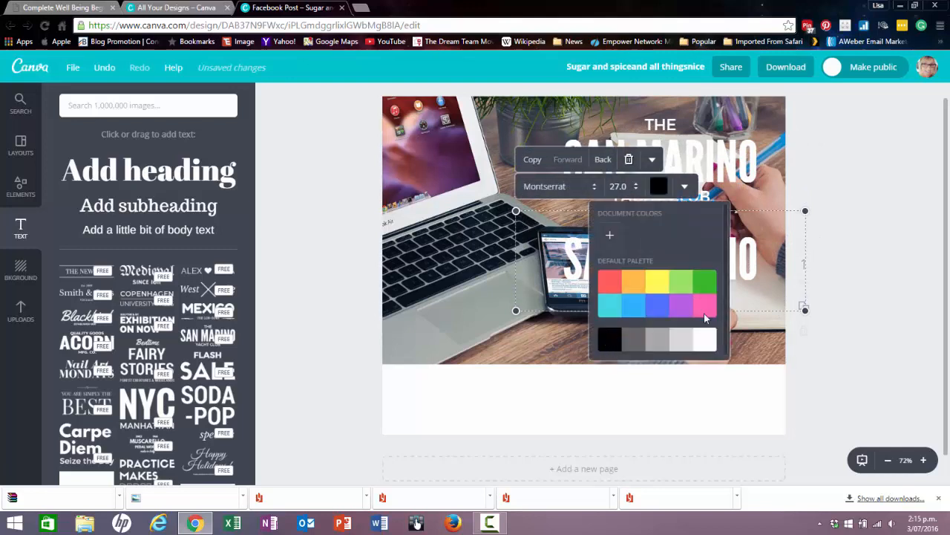
double_click(754, 264)
left_click(659, 186)
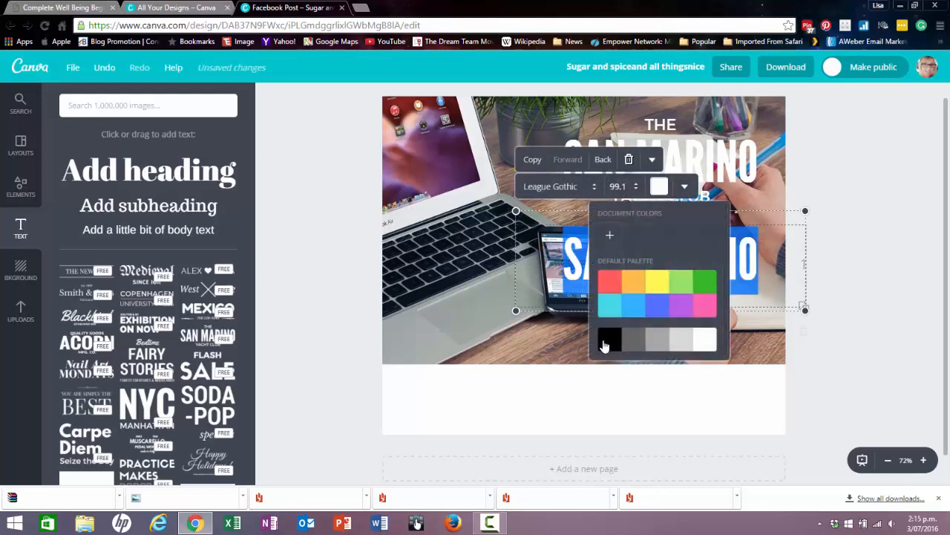
left_click(607, 340)
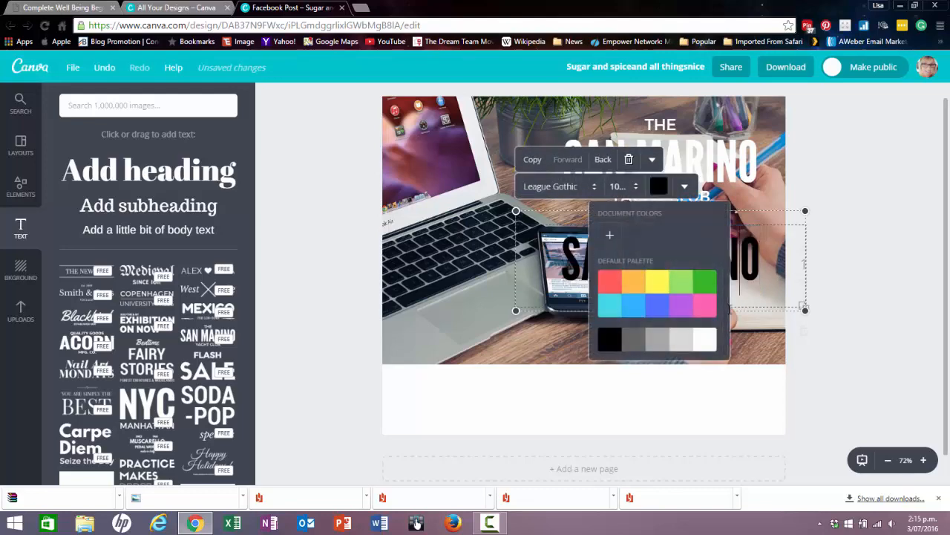
left_click(737, 332)
double_click(683, 297)
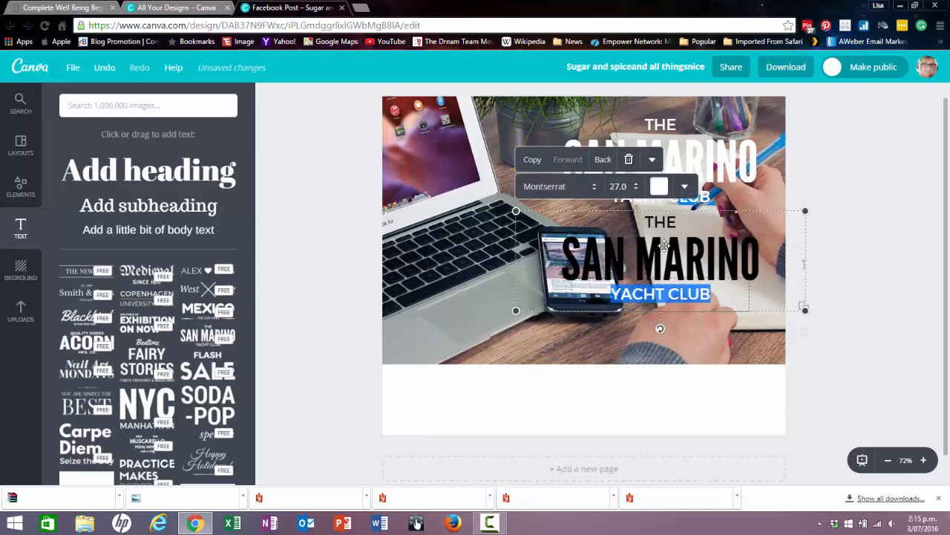
left_click(659, 186)
left_click(610, 339)
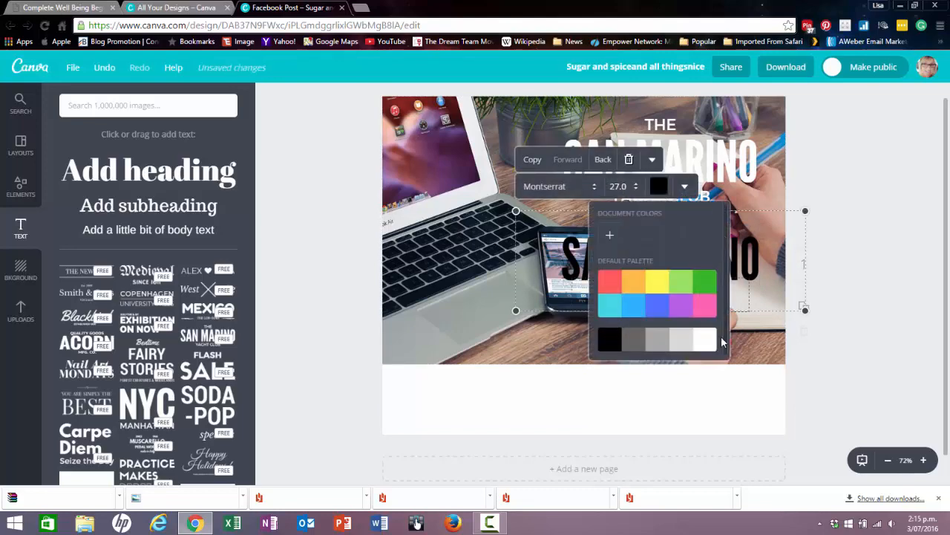
left_click(739, 333)
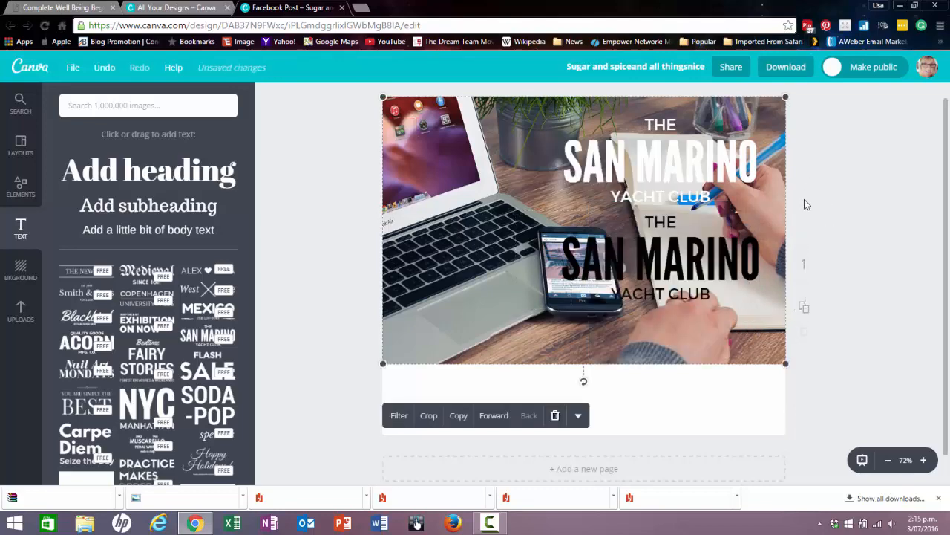
Place the black text copy exactly over the white text and send it one layer back.
left_click_drag(763, 280, 767, 181)
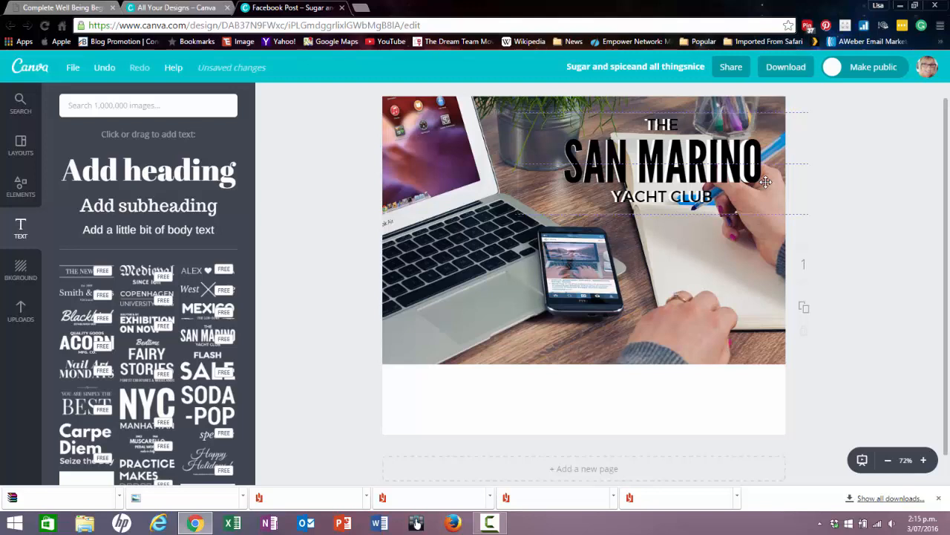
left_click_drag(765, 182, 764, 182)
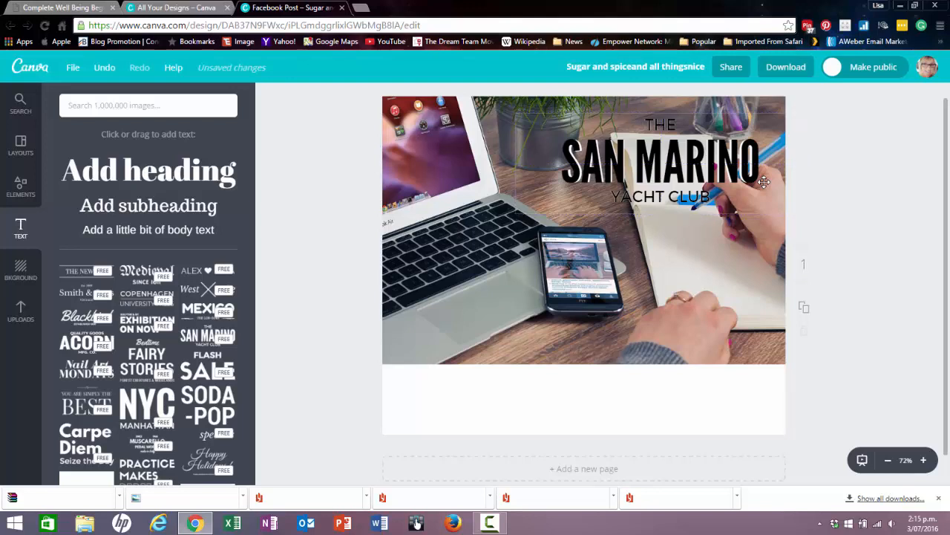
left_click(763, 172)
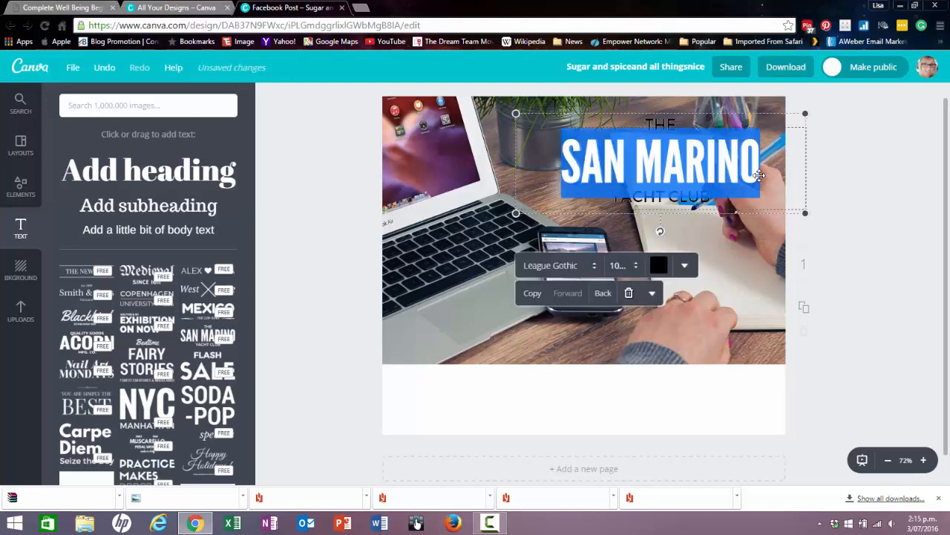
left_click(765, 207)
left_click(762, 209)
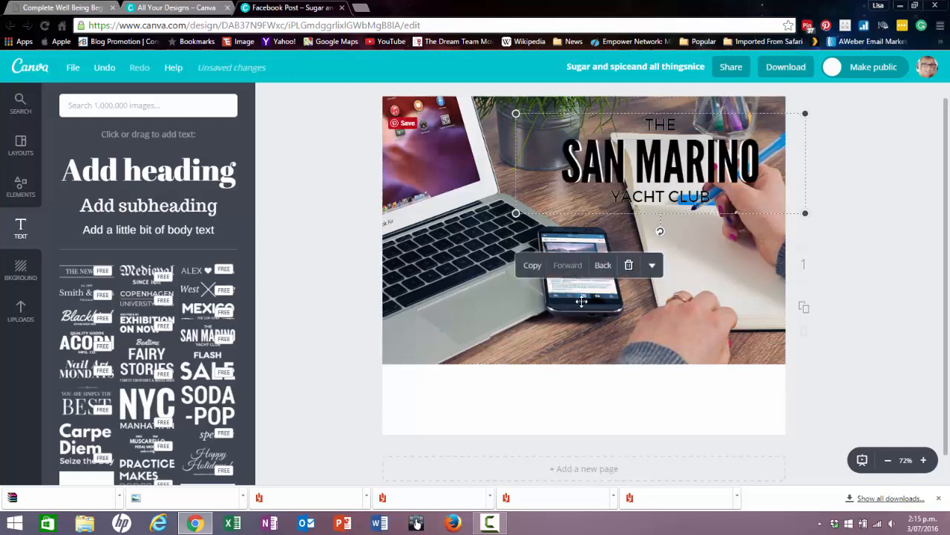
left_click(603, 269)
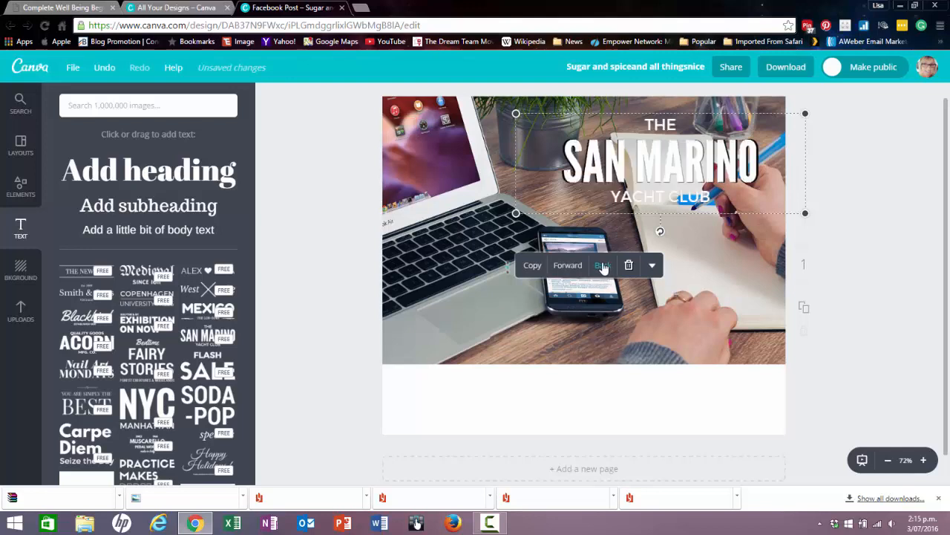
left_click(764, 254)
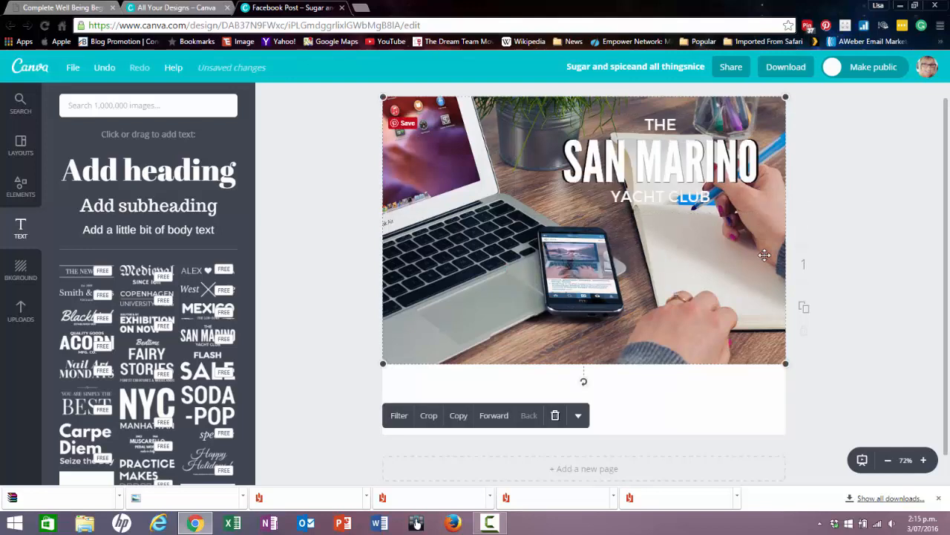
Offset the white text group slightly downward from the black copy so the black forms a shadow.
double_click(737, 172)
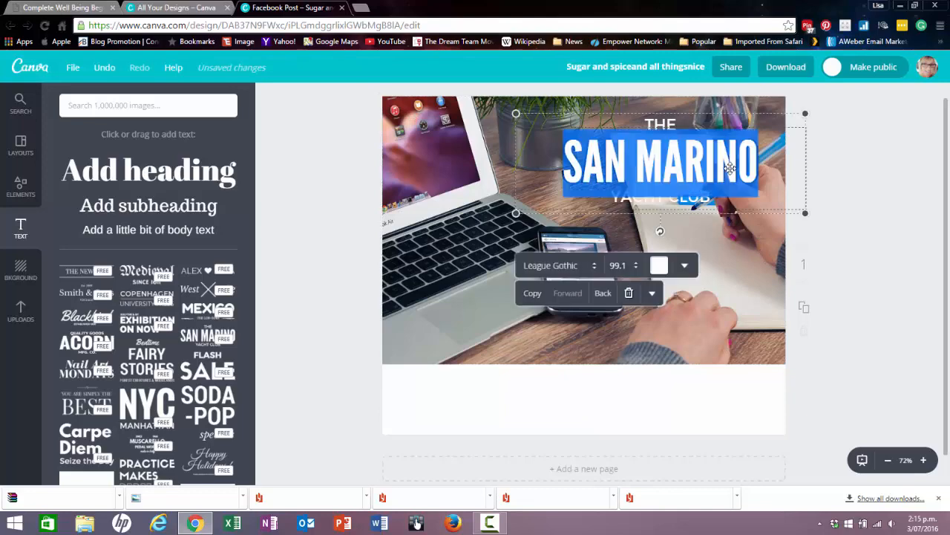
left_click(751, 220)
left_click(755, 211)
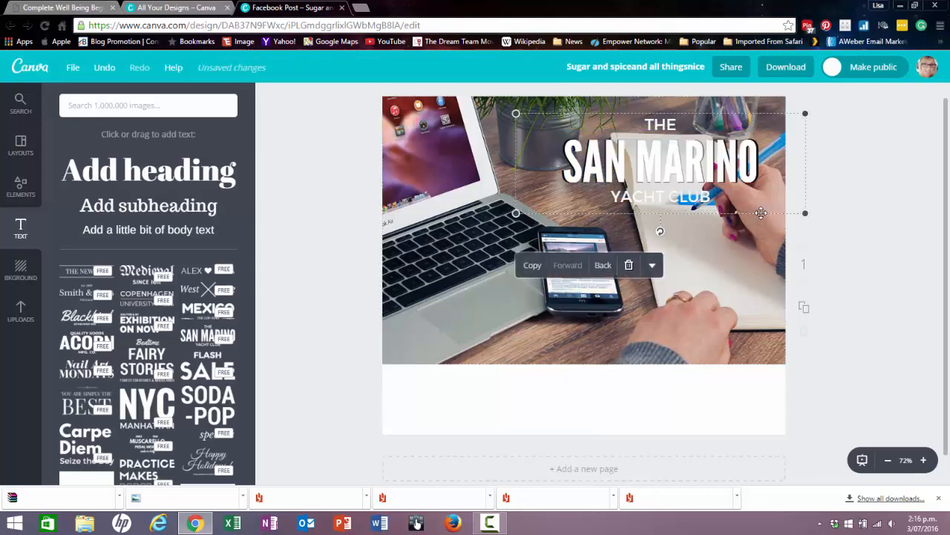
left_click_drag(765, 213, 760, 216)
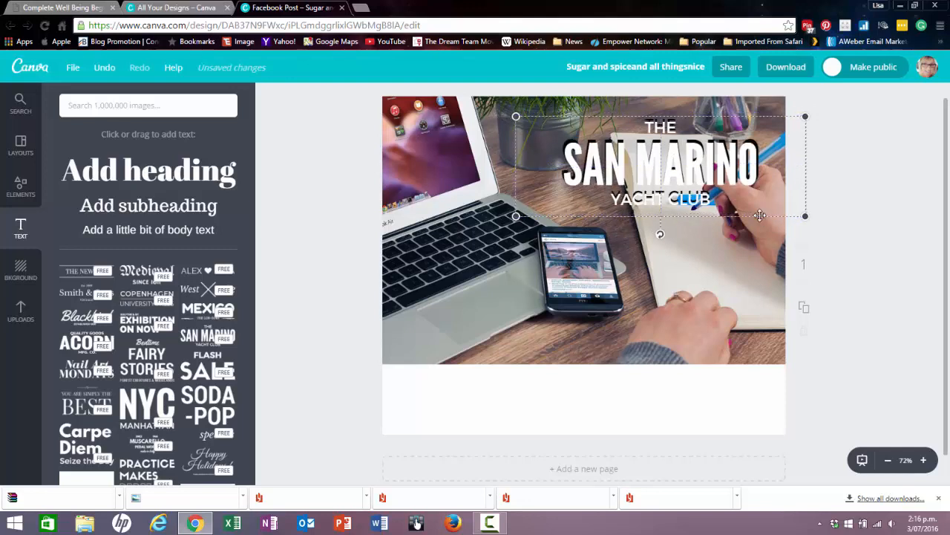
left_click_drag(760, 215, 762, 215)
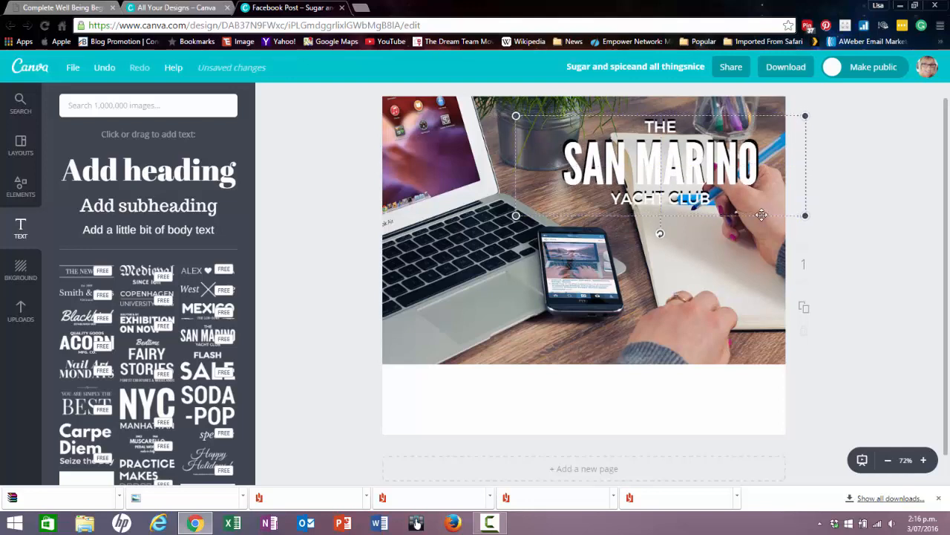
Finish positioning the white text group over its black shadow copy and deselect it.
left_click_drag(762, 216, 761, 215)
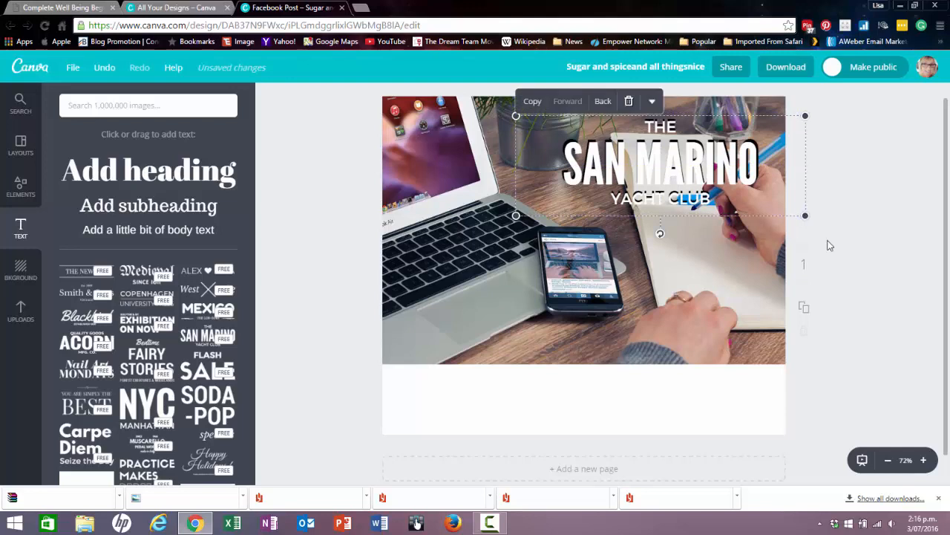
left_click(870, 254)
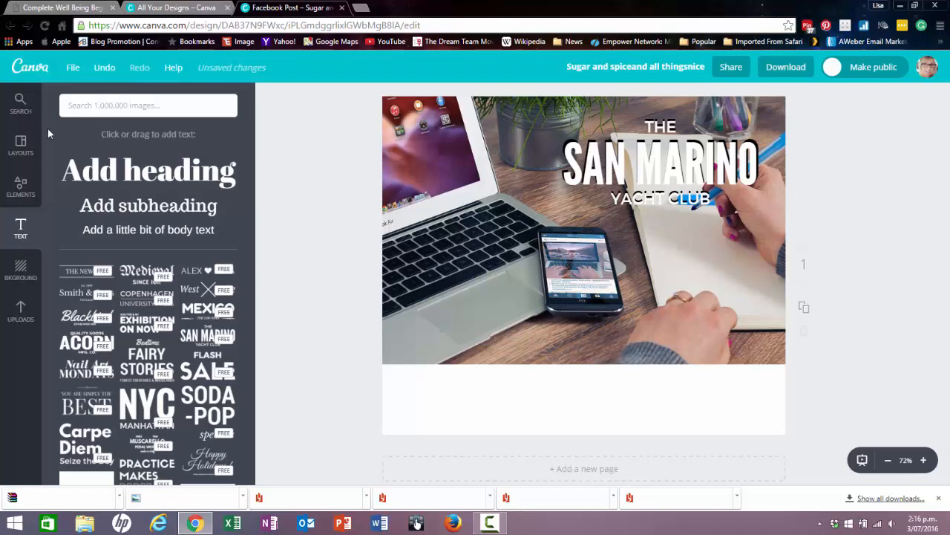
Look through the filled and outlined shapes offered in the elements library.
left_click(20, 186)
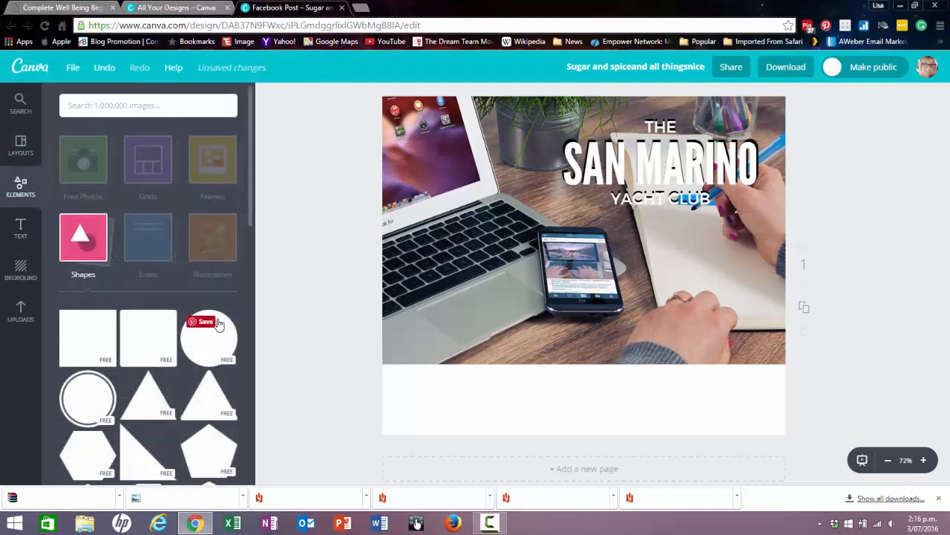
scroll(214, 315, "down", 5)
scroll(214, 310, "down", 5)
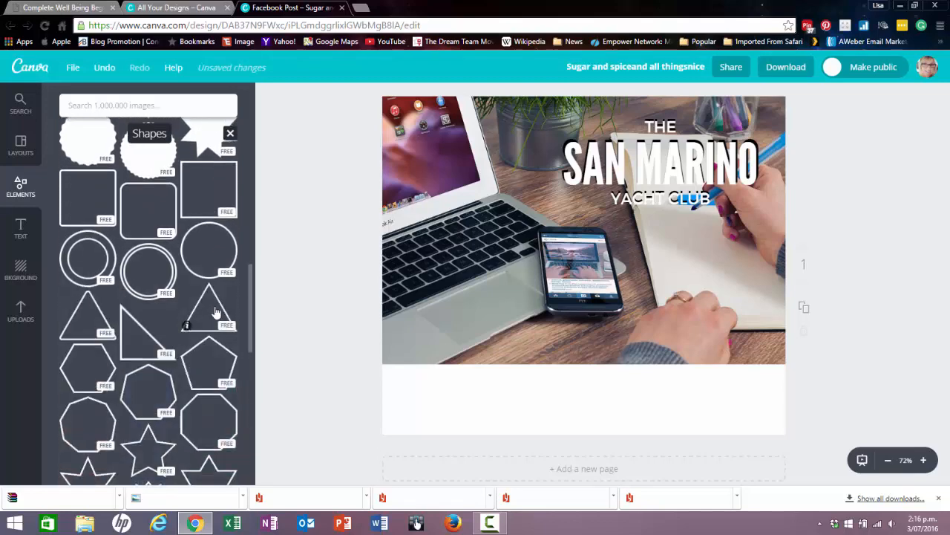
scroll(214, 312, "up", 10)
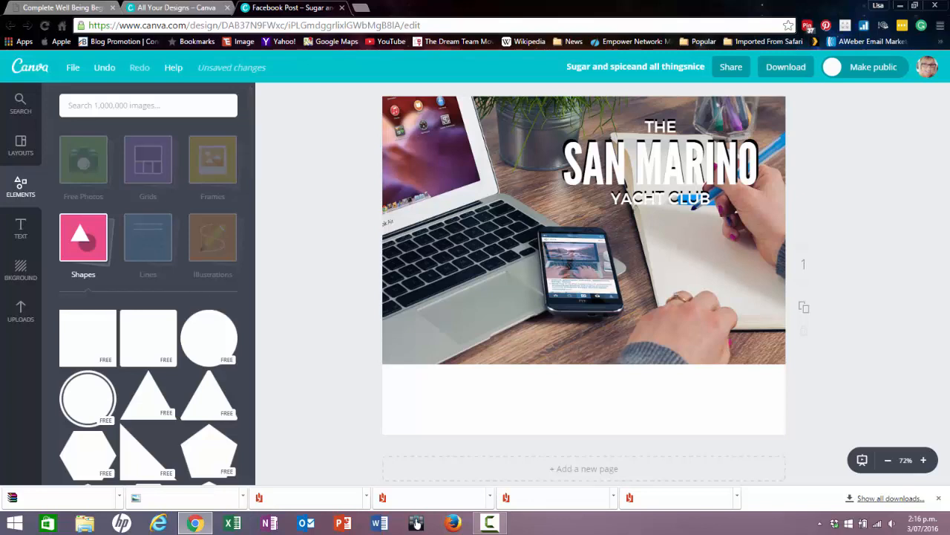
mouse_move(949, 129)
left_click(491, 524)
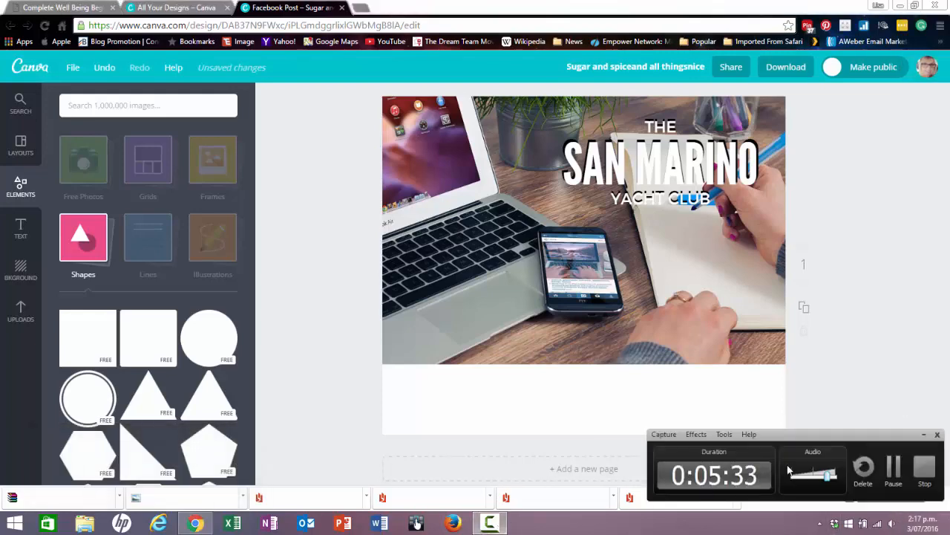